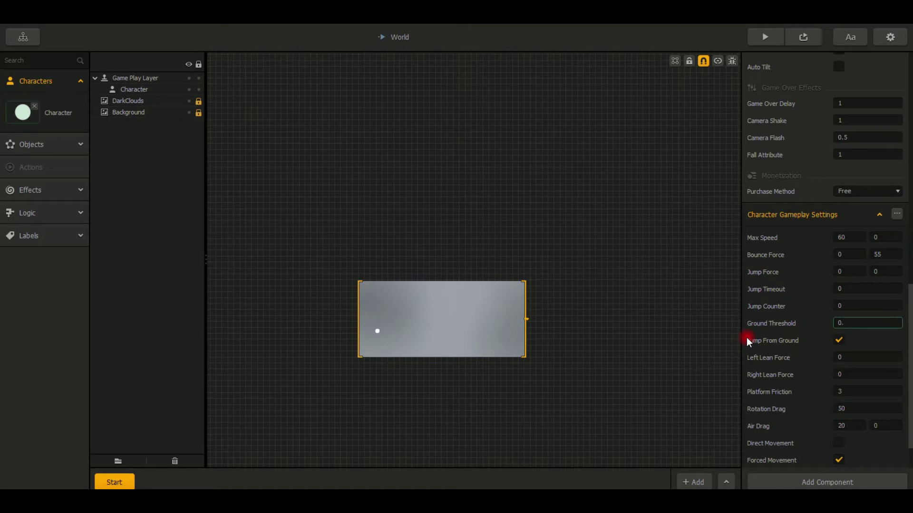
Set the character's Ground Threshold to 0.01 and its Rotation Drag to 50 in the gameplay settings.
{"action": "type", "text": "01"}
{"action": "left_click", "coordinate": [853, 389]}
{"action": "left_click", "coordinate": [845, 409]}
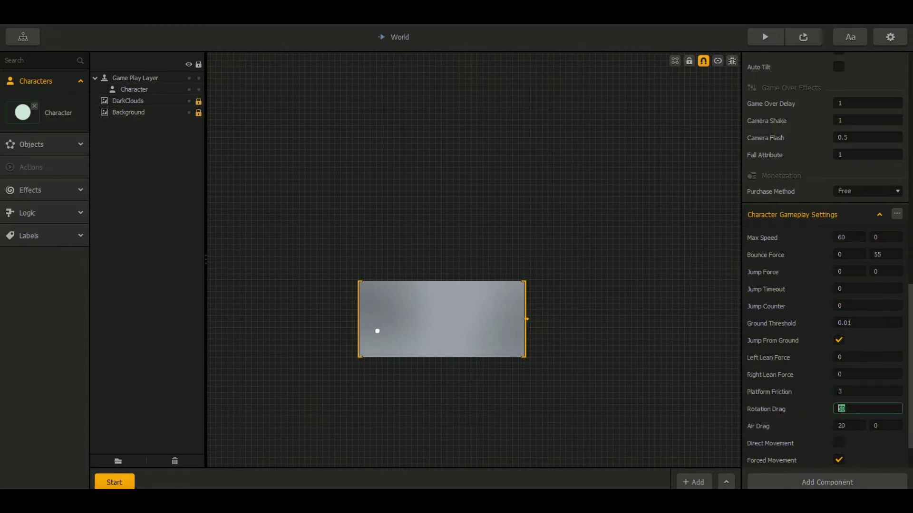
{"action": "type", "text": "50"}
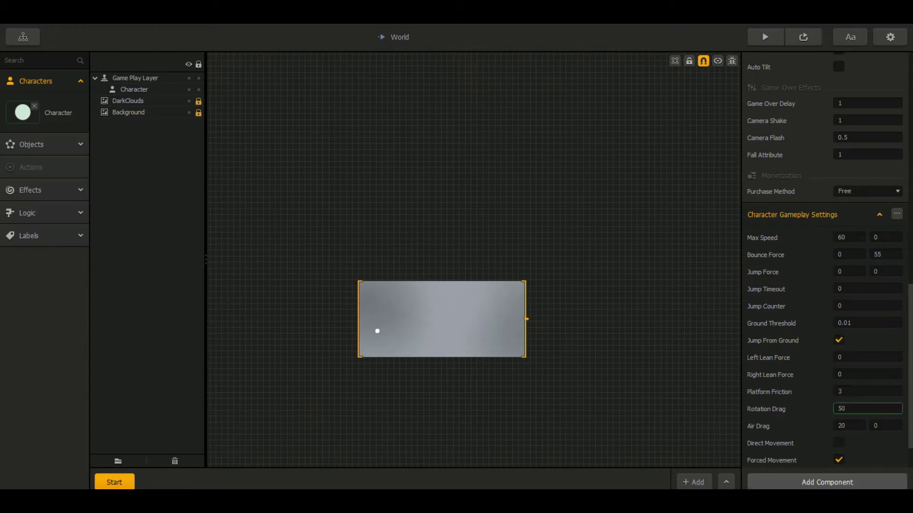
Set the character's horizontal Air Drag to 20 and keep Forced Movement enabled.
{"action": "left_click", "coordinate": [852, 426]}
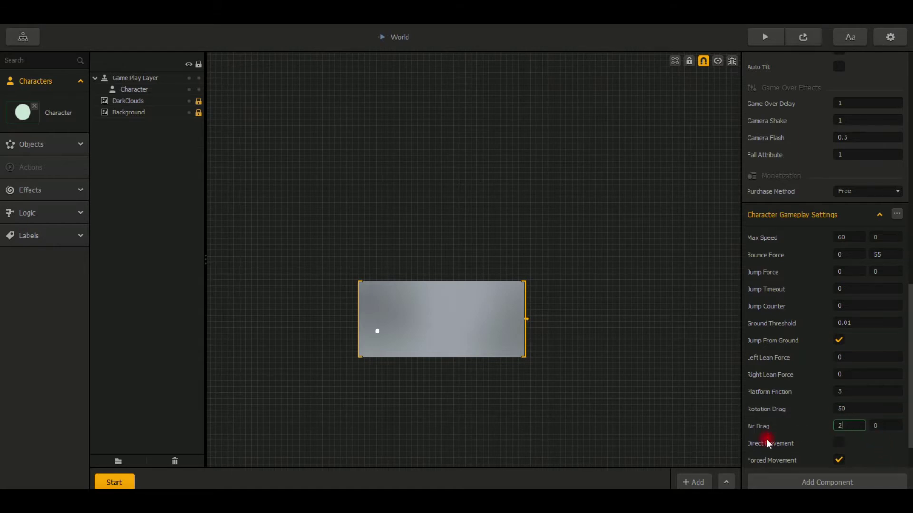
{"action": "scroll", "coordinate": [780, 432], "scroll_direction": "down", "scroll_amount": 1}
{"action": "left_click", "coordinate": [838, 411]}
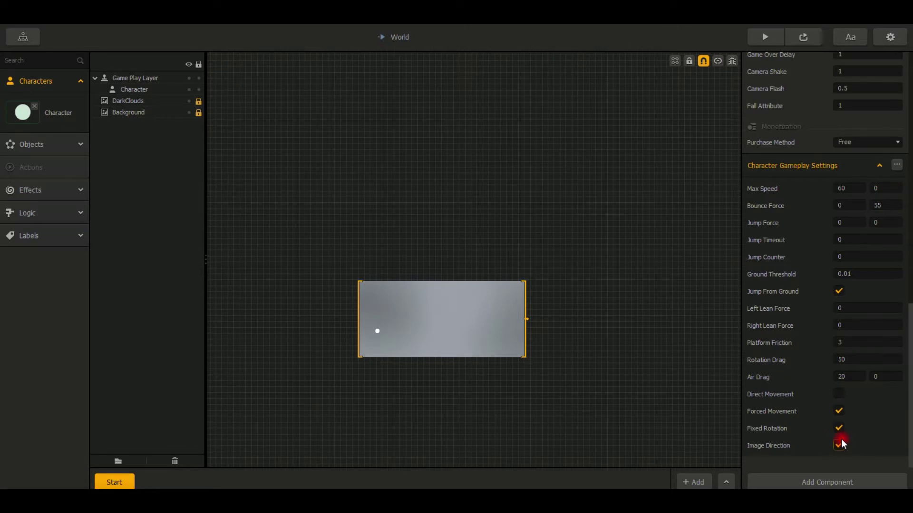
{"action": "left_click", "coordinate": [841, 377]}
{"action": "scroll", "coordinate": [843, 379], "scroll_direction": "up", "scroll_amount": 2}
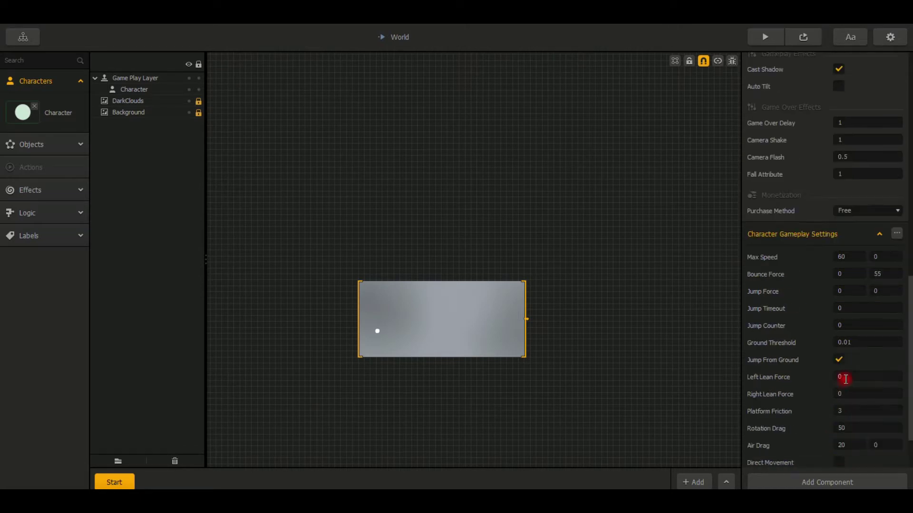
Expand the Objects assets, switch to the File Explorer folder "Plattform springen und kleiner", and place its shrunken window beside the scene.
{"action": "left_click", "coordinate": [31, 147]}
{"action": "mouse_move", "coordinate": [138, 494]}
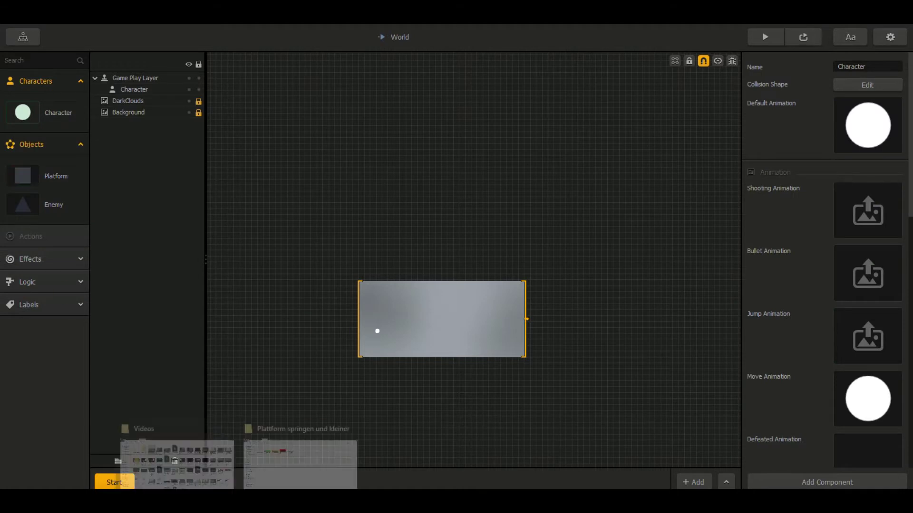
{"action": "left_click", "coordinate": [265, 471]}
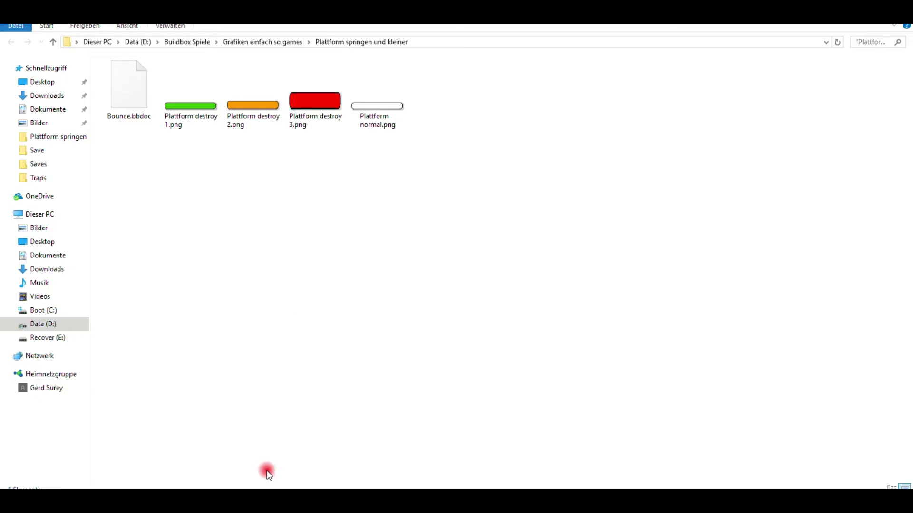
{"action": "left_click", "coordinate": [892, 29]}
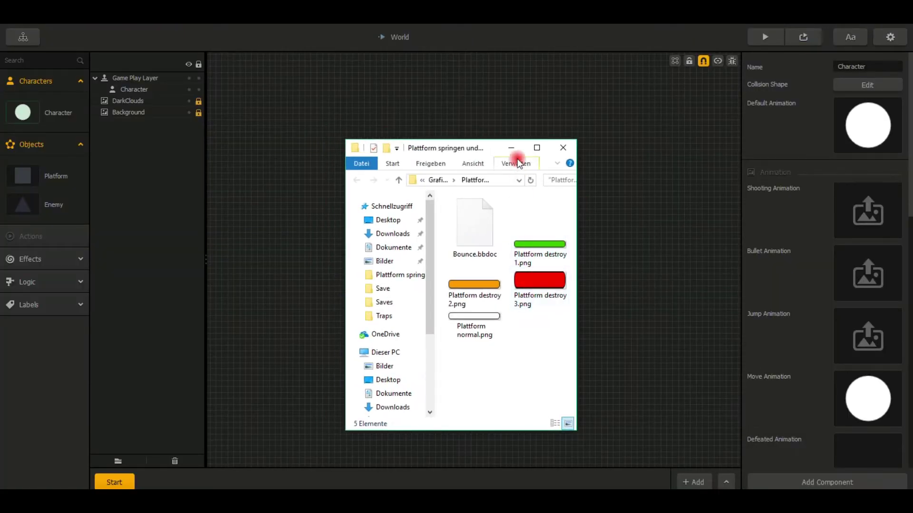
{"action": "left_click_drag", "start_coordinate": [493, 150], "coordinate": [162, 105]}
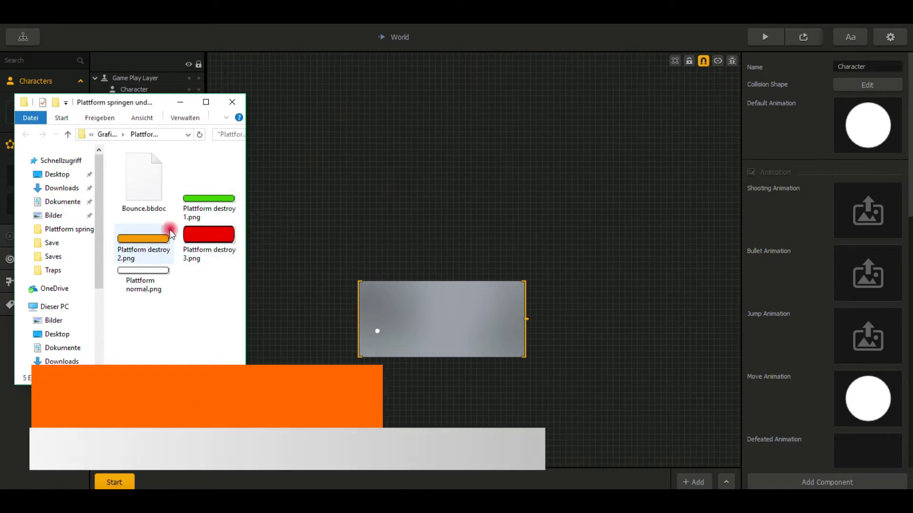
Import the green, orange and red images Plattform destroy 1, 2 and 3 into the world as objects.
{"action": "left_click_drag", "start_coordinate": [218, 209], "coordinate": [575, 206]}
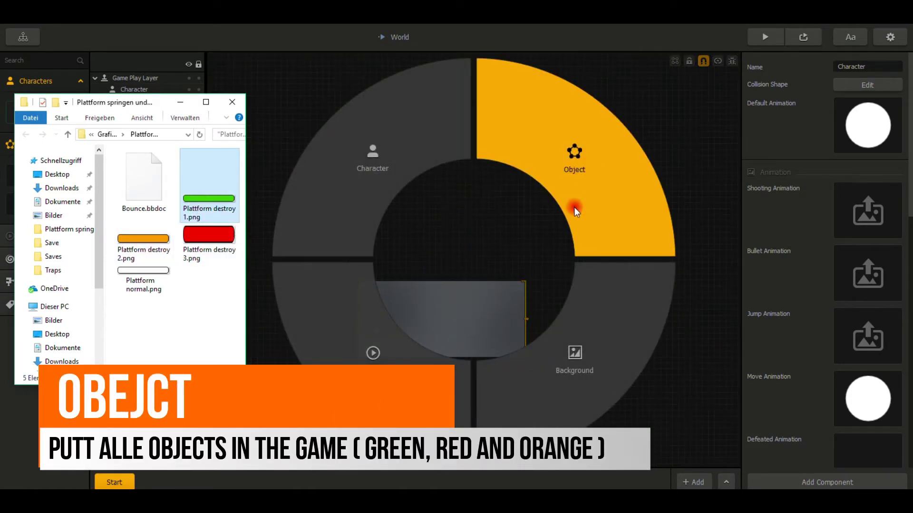
{"action": "left_click_drag", "start_coordinate": [461, 213], "coordinate": [419, 303]}
{"action": "mouse_move", "coordinate": [328, 499]}
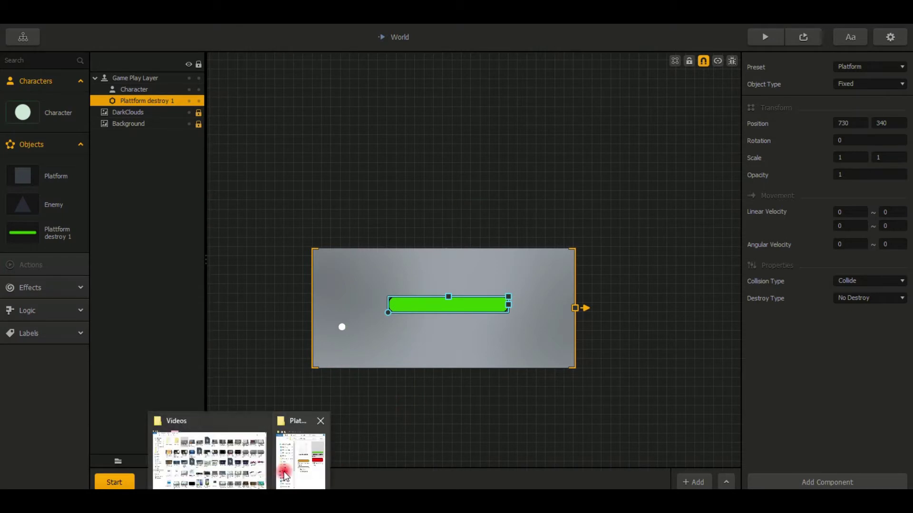
{"action": "left_click", "coordinate": [306, 460]}
{"action": "left_click_drag", "start_coordinate": [163, 241], "coordinate": [523, 194]}
{"action": "left_click_drag", "start_coordinate": [208, 234], "coordinate": [578, 244]}
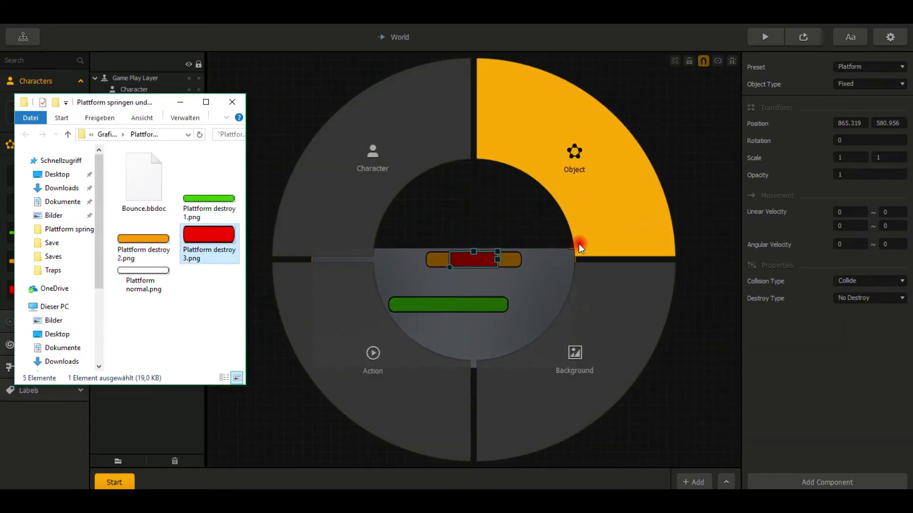
{"action": "left_click", "coordinate": [232, 102]}
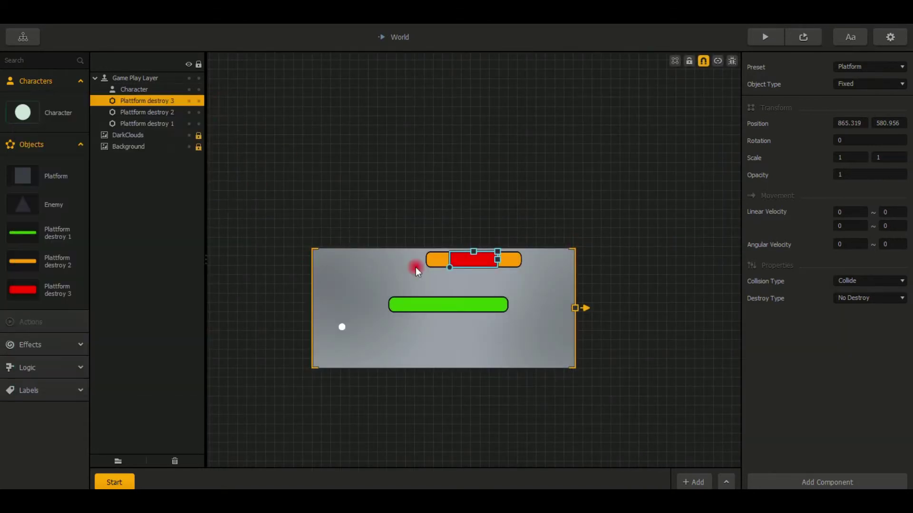
Set the green platform's scale to 0.2 horizontally and 0.3 vertically.
{"action": "scroll", "coordinate": [415, 267], "scroll_direction": "up", "scroll_amount": 2}
{"action": "left_click", "coordinate": [441, 300]}
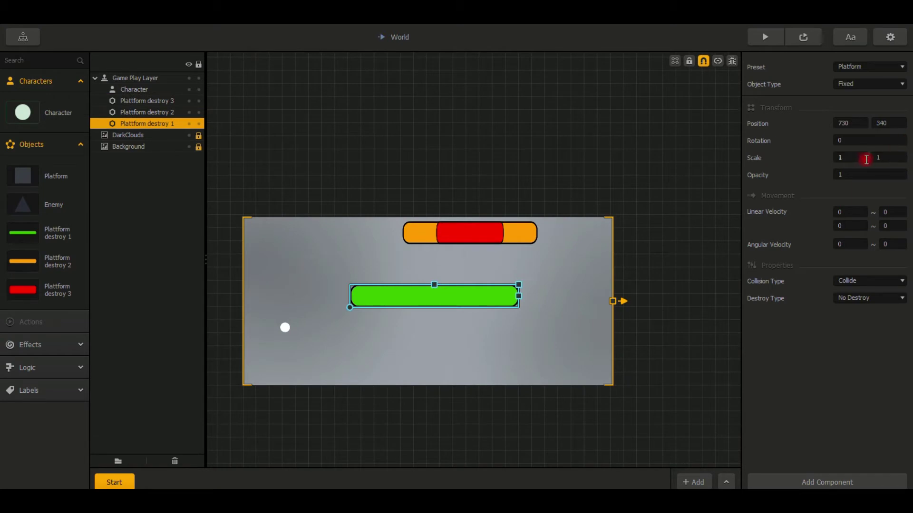
{"action": "left_click", "coordinate": [862, 158]}
{"action": "type", "text": "0.2"}
{"action": "left_click", "coordinate": [880, 156]}
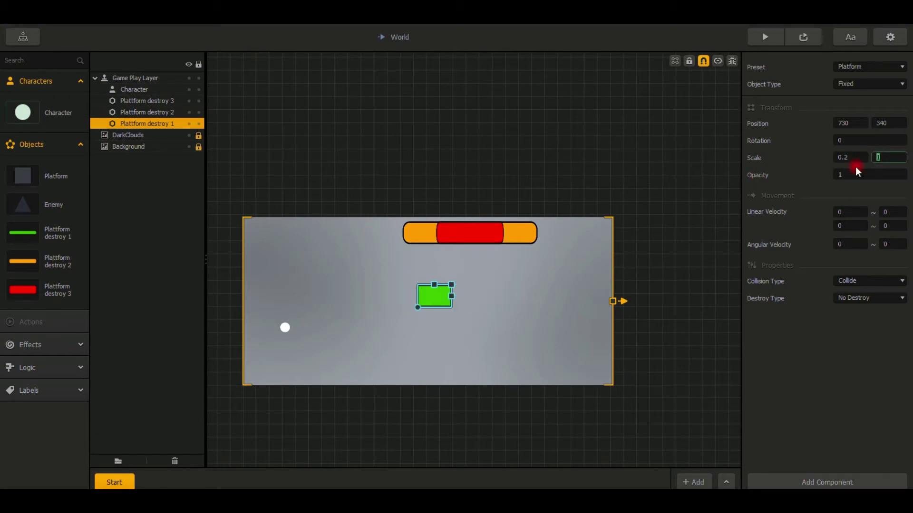
{"action": "type", "text": "0.3"}
{"action": "left_click", "coordinate": [581, 326]}
Move the green platform near the character, to position 410, 250.
{"action": "scroll", "coordinate": [469, 324], "scroll_direction": "up", "scroll_amount": 3}
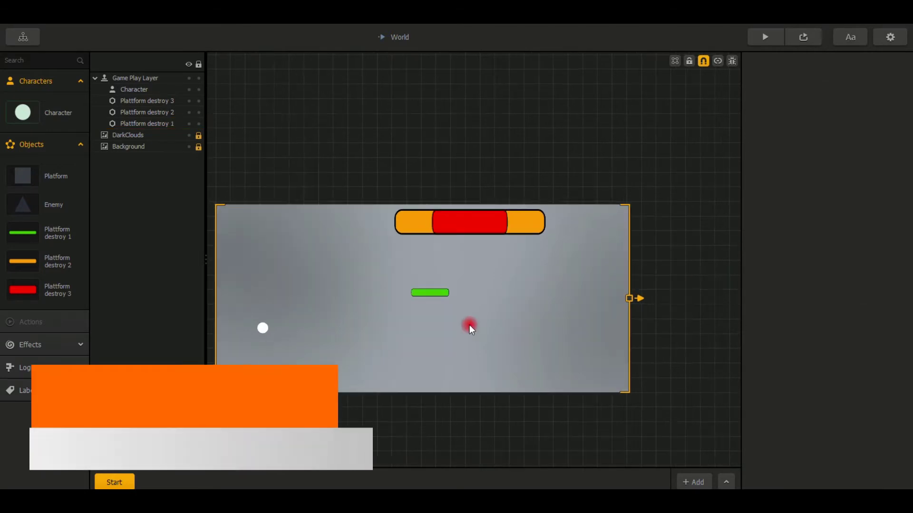
{"action": "scroll", "coordinate": [459, 265], "scroll_direction": "up", "scroll_amount": 2}
{"action": "left_click_drag", "start_coordinate": [458, 265], "coordinate": [218, 341]}
{"action": "left_click_drag", "start_coordinate": [327, 307], "coordinate": [333, 304]}
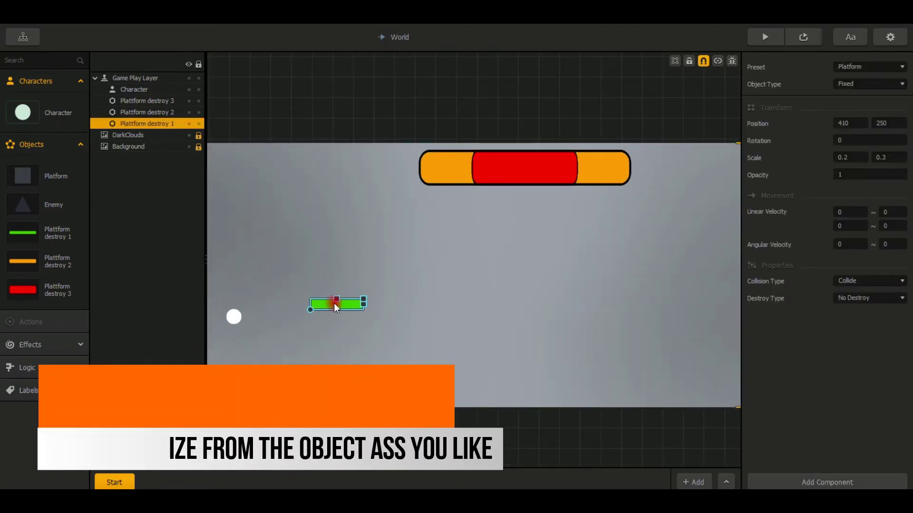
Set the green platform's horizontal scale to 0.3.
{"action": "left_click", "coordinate": [847, 158]}
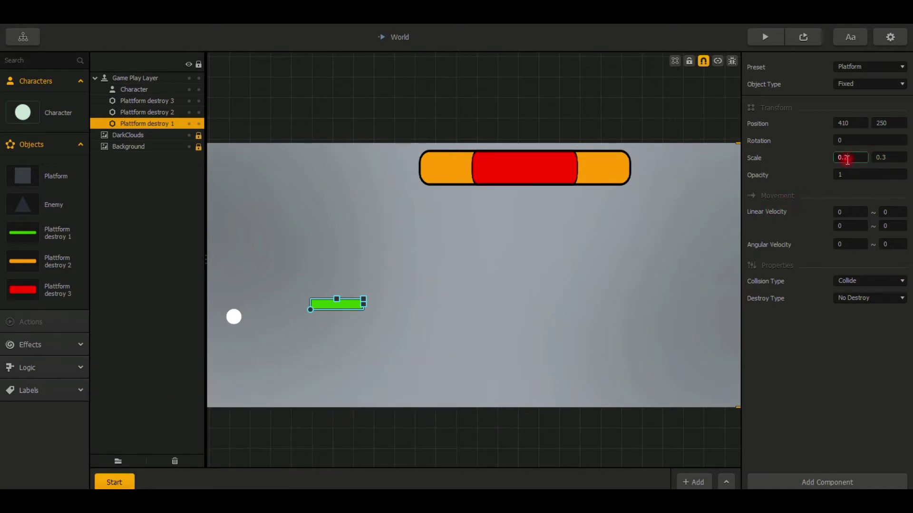
{"action": "type", "text": "3"}
{"action": "left_click", "coordinate": [498, 295]}
{"action": "left_click", "coordinate": [352, 308]}
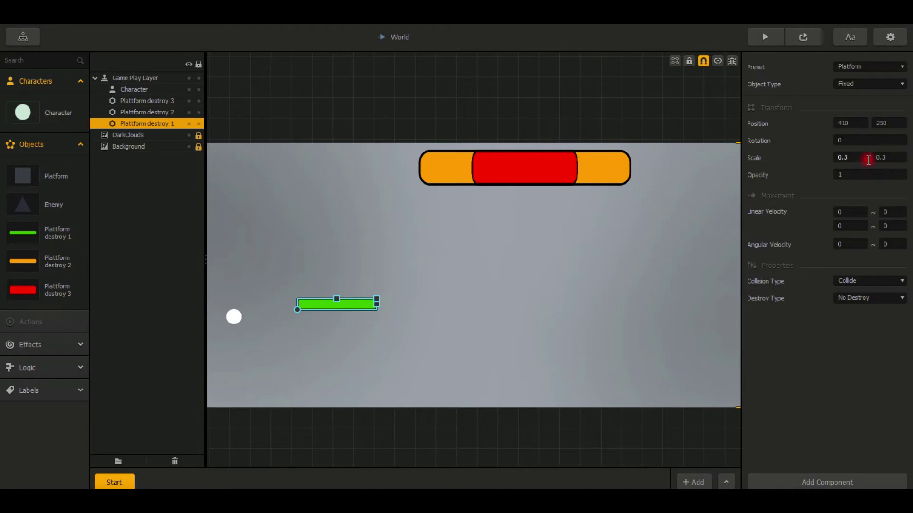
Scale the red platform to 0.3 in both directions and place it above the green platform at position 420, 320.
{"action": "left_click", "coordinate": [524, 171]}
{"action": "left_click_drag", "start_coordinate": [524, 165], "coordinate": [518, 222]}
{"action": "left_click", "coordinate": [840, 158]}
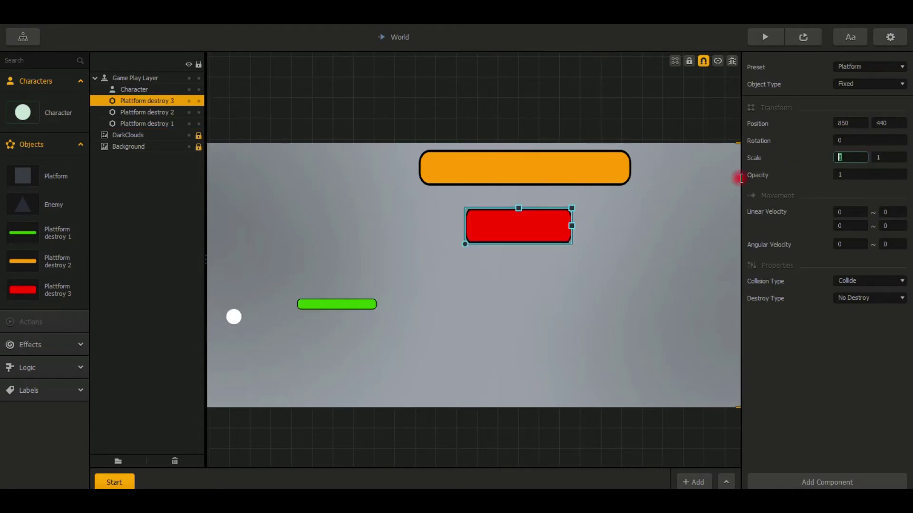
{"action": "type", "text": "0.3"}
{"action": "key", "text": "Tab"}
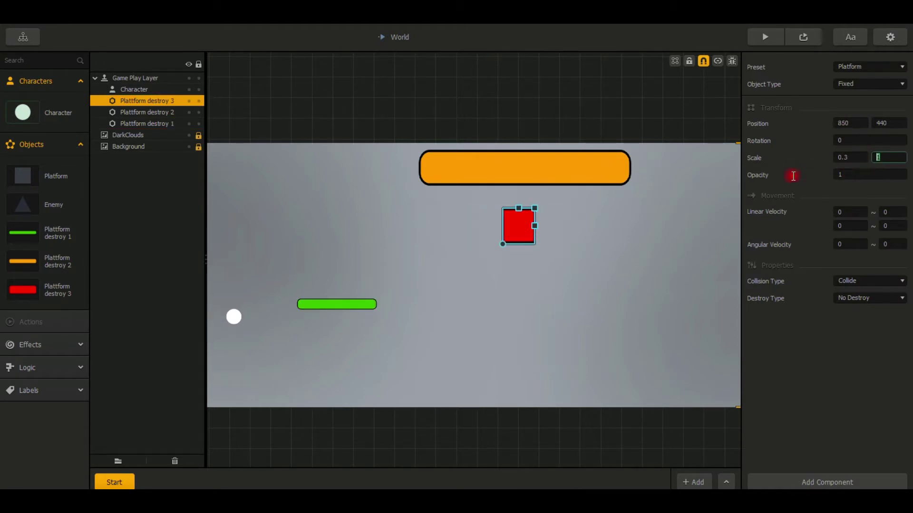
{"action": "type", "text": "0.3"}
{"action": "left_click", "coordinate": [549, 286]}
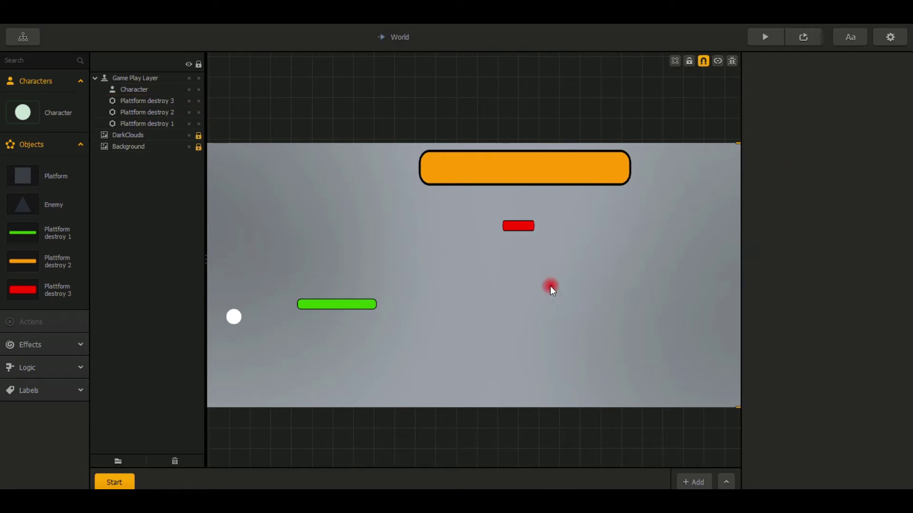
{"action": "left_click", "coordinate": [520, 228]}
{"action": "left_click_drag", "start_coordinate": [519, 227], "coordinate": [344, 267]}
Scale the orange platform to 0.3 in both directions and place it above the red platform at position 420, 380.
{"action": "left_click", "coordinate": [486, 179]}
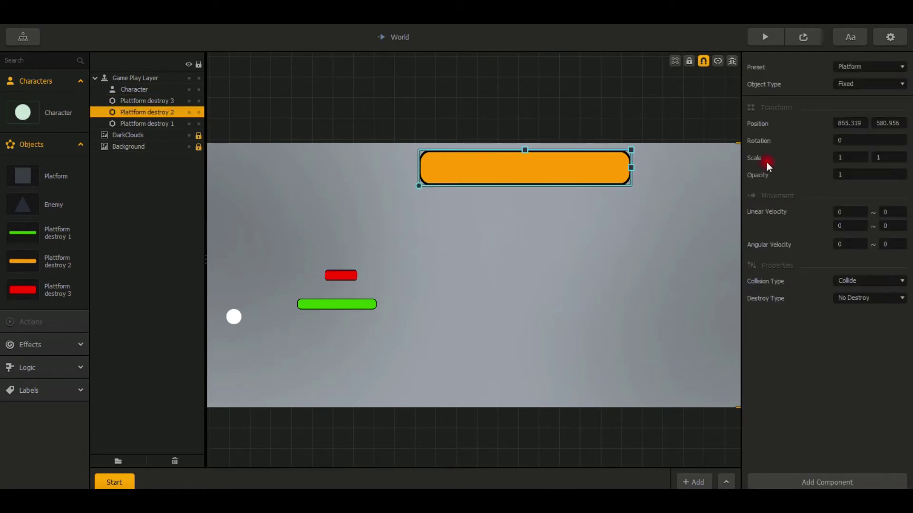
{"action": "left_click", "coordinate": [853, 158]}
{"action": "type", "text": "0.3"}
{"action": "key", "text": "Tab"}
{"action": "type", "text": "0.3"}
{"action": "left_click", "coordinate": [617, 269]}
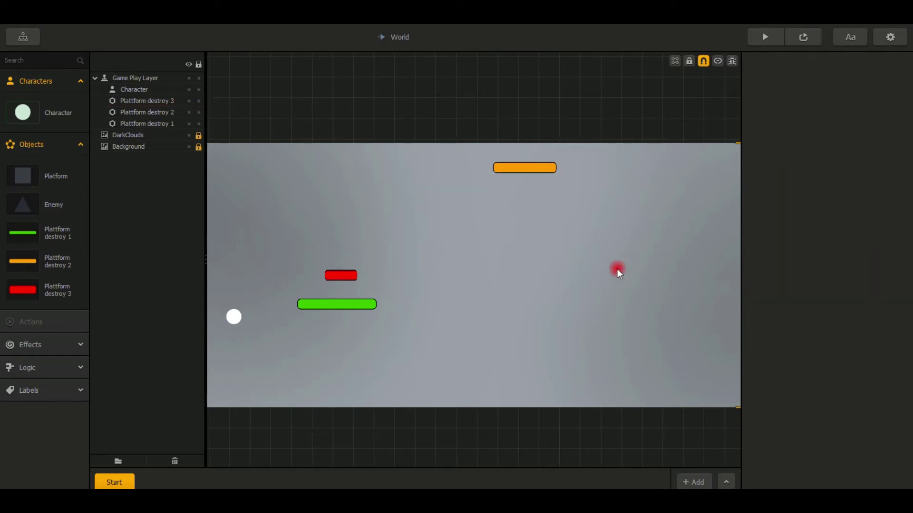
{"action": "left_click_drag", "start_coordinate": [526, 172], "coordinate": [340, 246]}
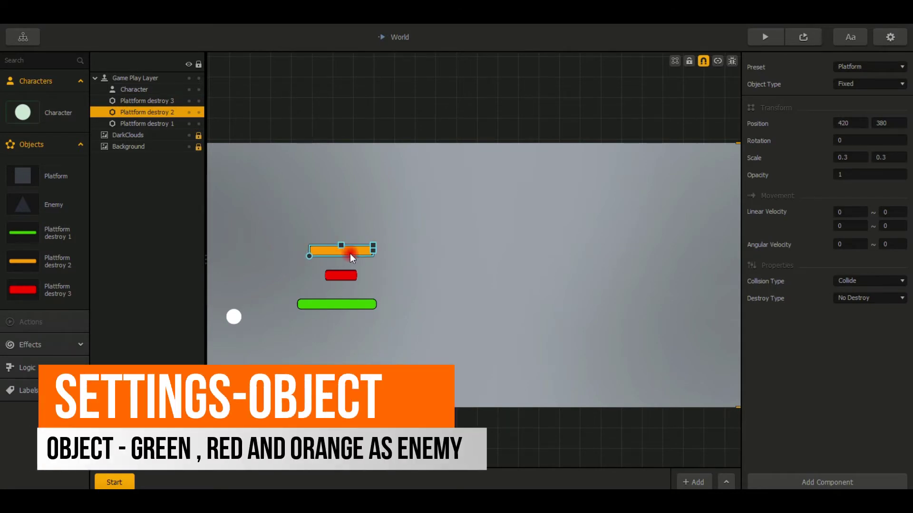
Change the preset of the orange, red and green platforms in the scene to Enemy.
{"action": "left_click", "coordinate": [883, 67]}
{"action": "left_click", "coordinate": [867, 100]}
{"action": "left_click", "coordinate": [344, 279]}
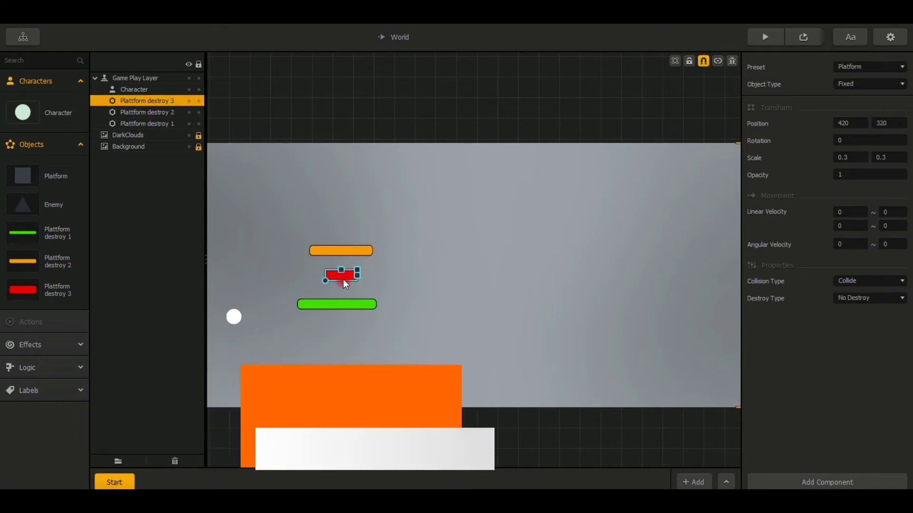
{"action": "left_click", "coordinate": [861, 67]}
{"action": "left_click", "coordinate": [852, 102]}
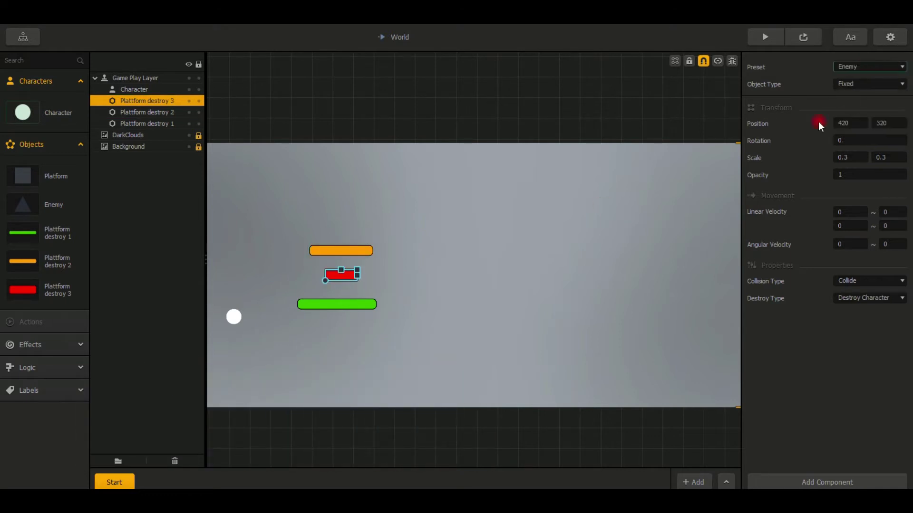
{"action": "left_click", "coordinate": [332, 305]}
{"action": "left_click", "coordinate": [880, 75]}
{"action": "left_click", "coordinate": [863, 103]}
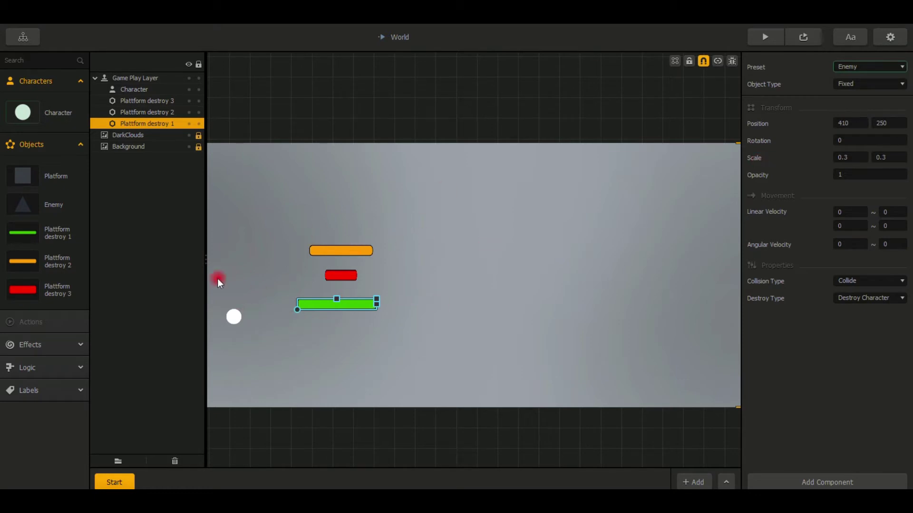
Add a Damage component to the green Plattform destroy 1 asset and set its damage to 0.
{"action": "left_click", "coordinate": [16, 240]}
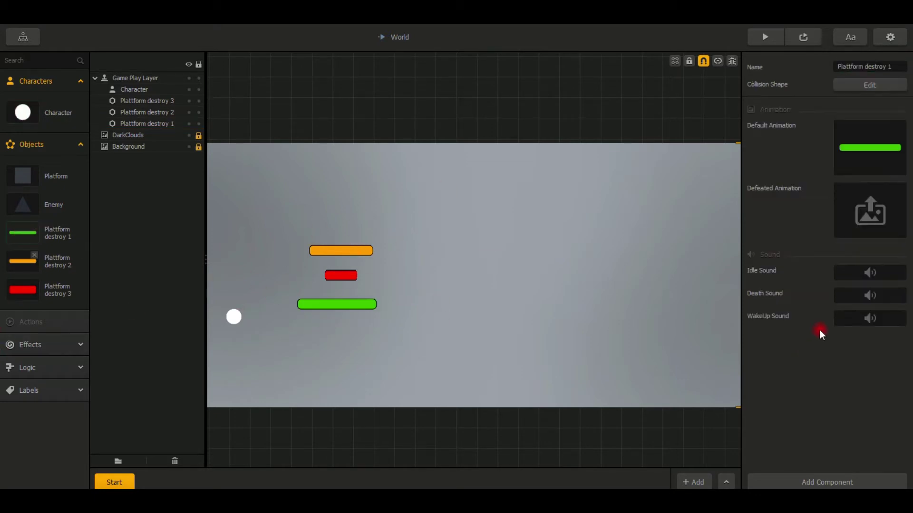
{"action": "left_click", "coordinate": [820, 481]}
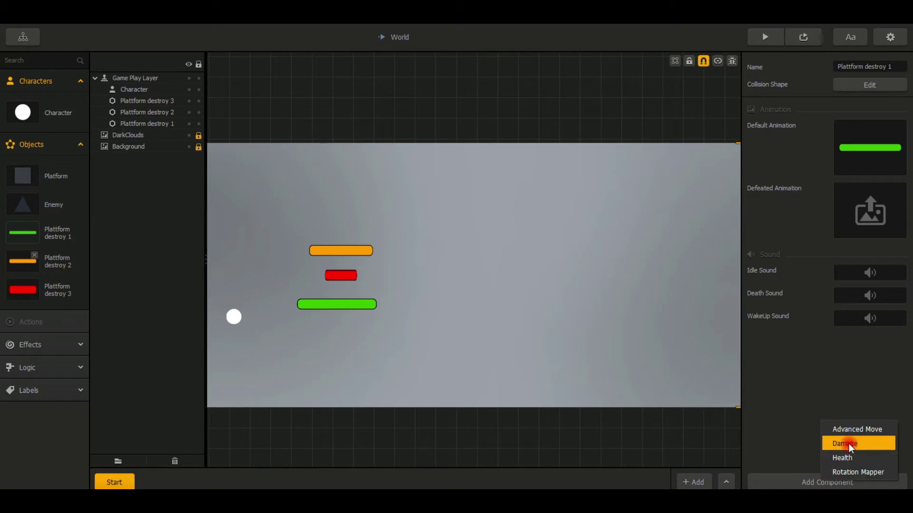
{"action": "left_click", "coordinate": [851, 445]}
{"action": "left_click", "coordinate": [852, 367]}
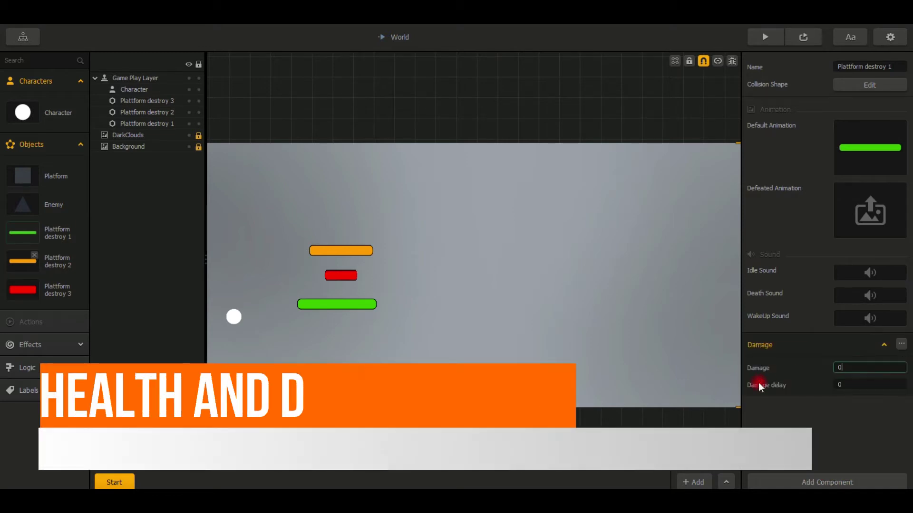
Add a Health component to the green Plattform destroy 1 asset with a Health value of 1.
{"action": "left_click", "coordinate": [811, 482]}
{"action": "left_click", "coordinate": [842, 462]}
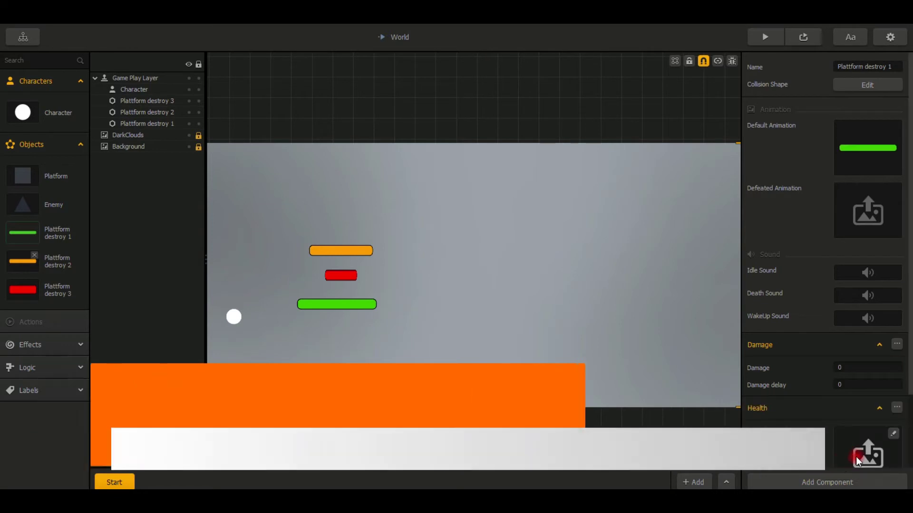
{"action": "scroll", "coordinate": [857, 456], "scroll_direction": "down", "scroll_amount": 2}
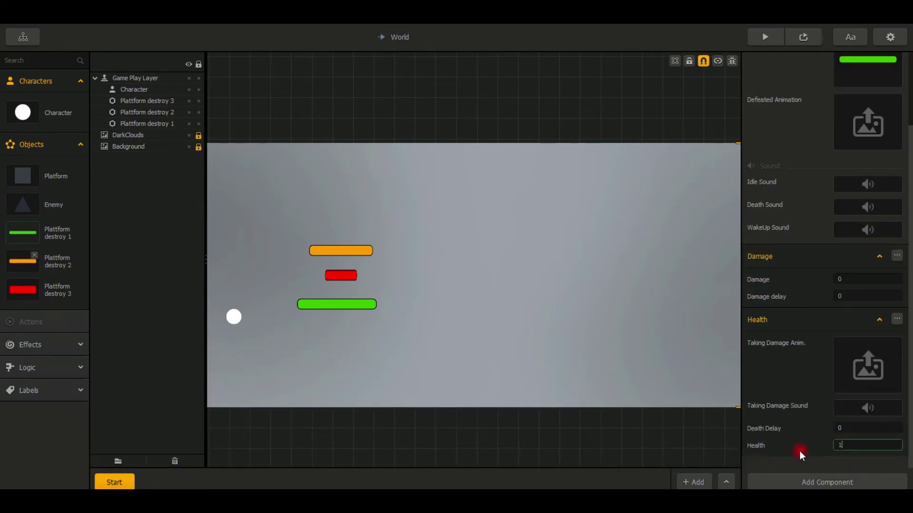
Add a Damage component to the orange Plattform destroy 2 asset and set its damage to 0.
{"action": "left_click", "coordinate": [22, 261]}
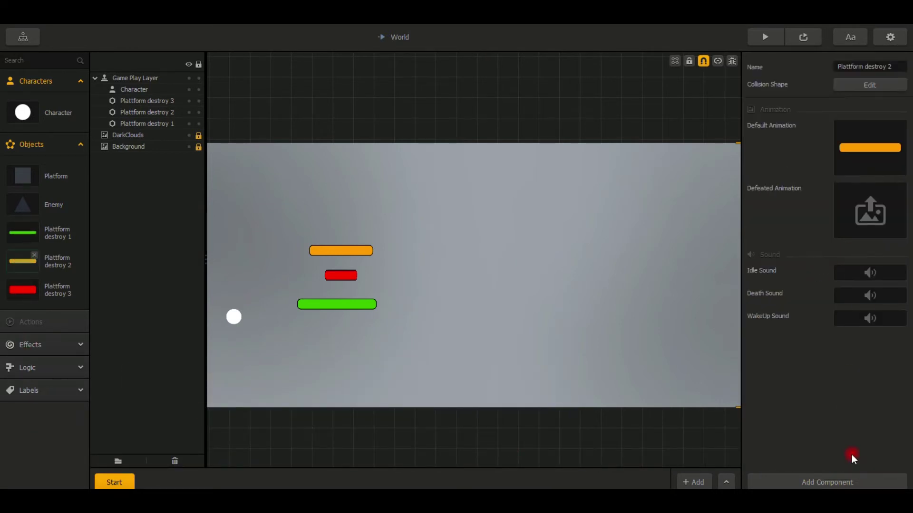
{"action": "left_click", "coordinate": [825, 483]}
{"action": "left_click", "coordinate": [866, 453]}
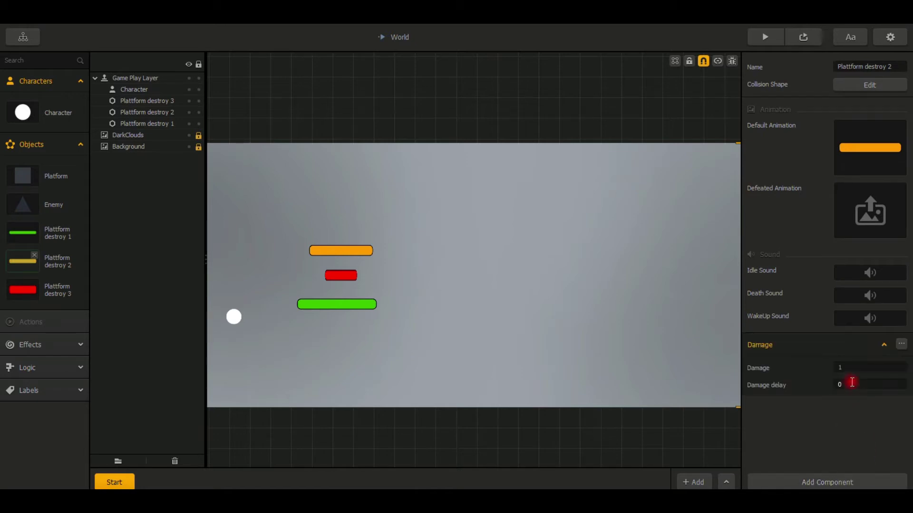
{"action": "left_click", "coordinate": [848, 367]}
{"action": "type", "text": "0"}
Add a Health component to the orange Plattform destroy 2 asset with a Health value of 0.
{"action": "left_click", "coordinate": [799, 481]}
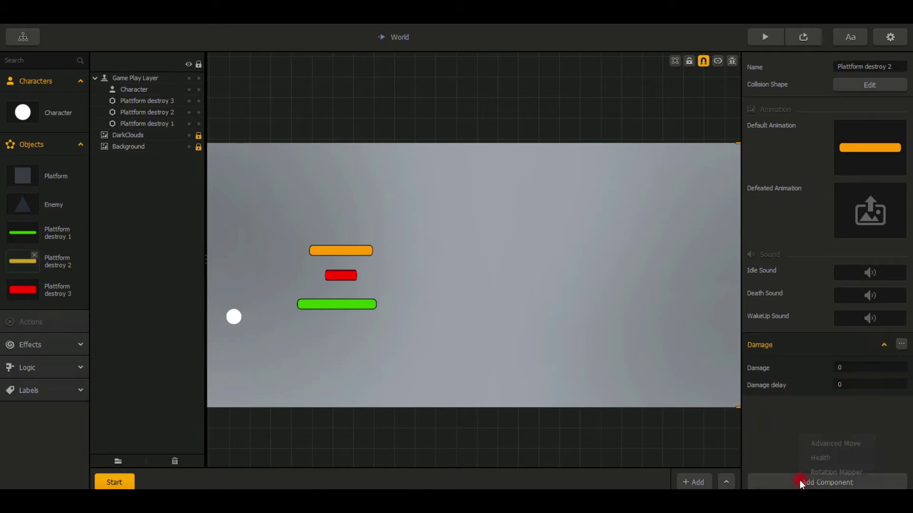
{"action": "left_click", "coordinate": [834, 456]}
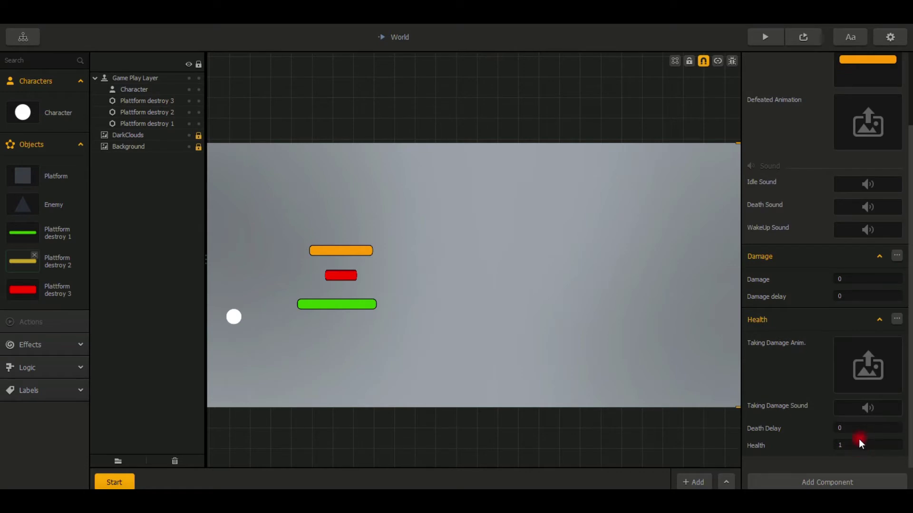
{"action": "left_click", "coordinate": [861, 445]}
{"action": "type", "text": "0"}
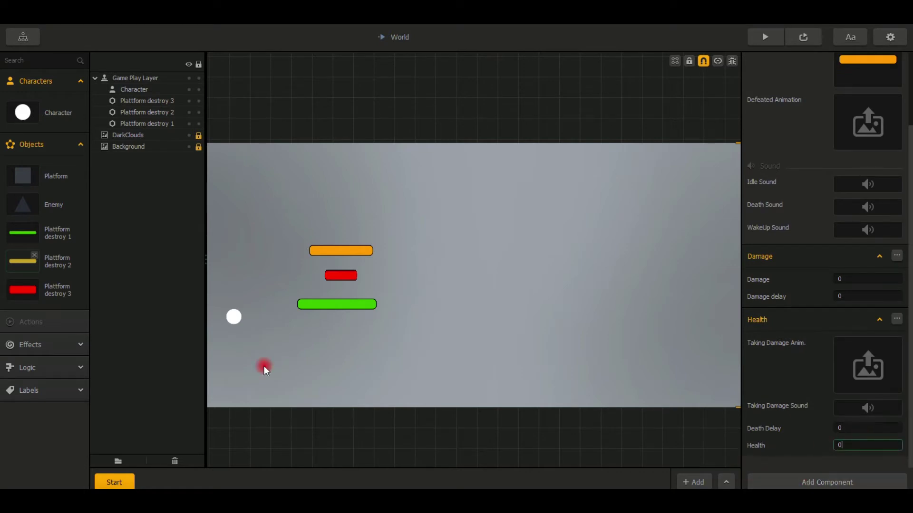
Add a Damage component to the red Plattform destroy 3 asset and set its damage to 0.
{"action": "left_click", "coordinate": [22, 291]}
{"action": "left_click", "coordinate": [854, 476]}
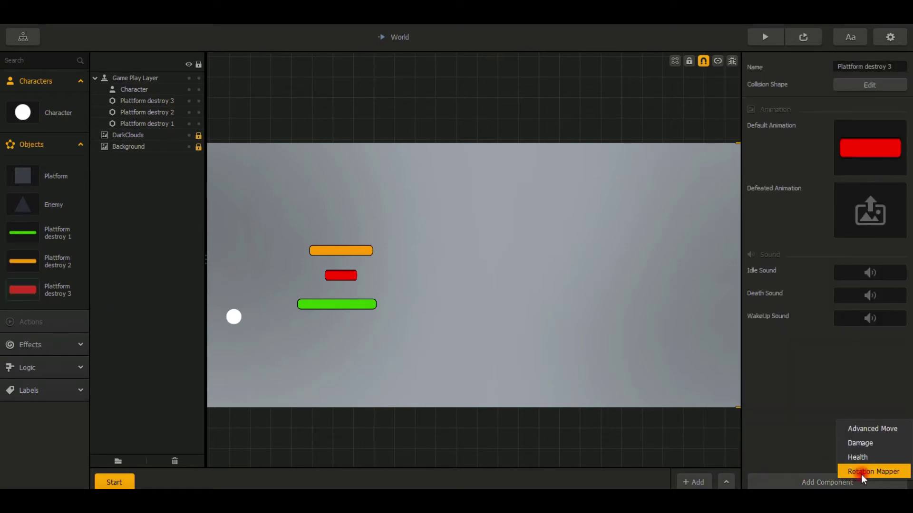
{"action": "left_click", "coordinate": [862, 443]}
{"action": "left_click", "coordinate": [849, 370]}
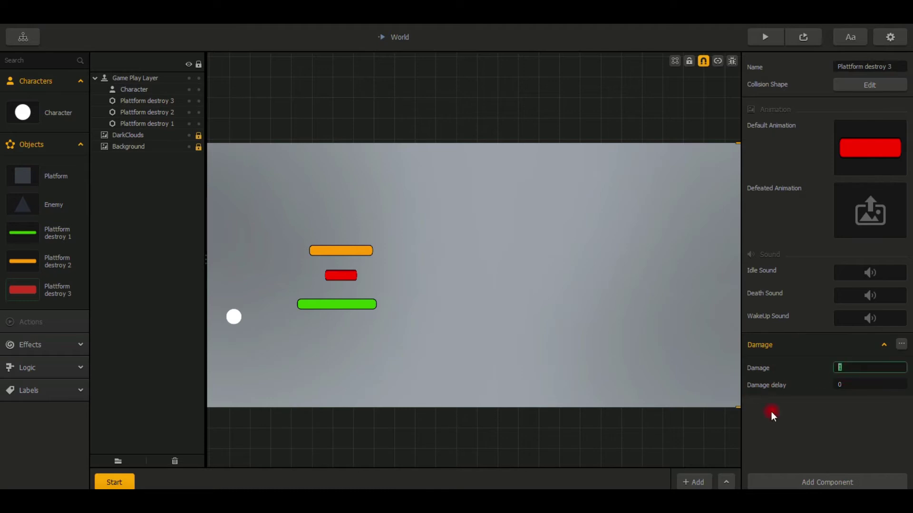
{"action": "type", "text": "0"}
Add a Health component to the red Plattform destroy 3 asset with a Health value of 0.
{"action": "left_click", "coordinate": [823, 483]}
{"action": "left_click", "coordinate": [852, 460]}
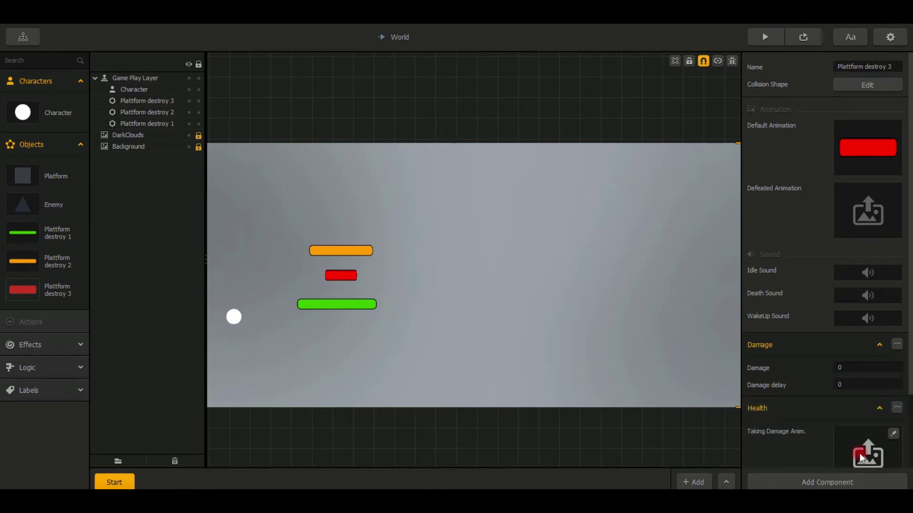
{"action": "scroll", "coordinate": [860, 454], "scroll_direction": "down", "scroll_amount": 3}
{"action": "left_click", "coordinate": [860, 446]}
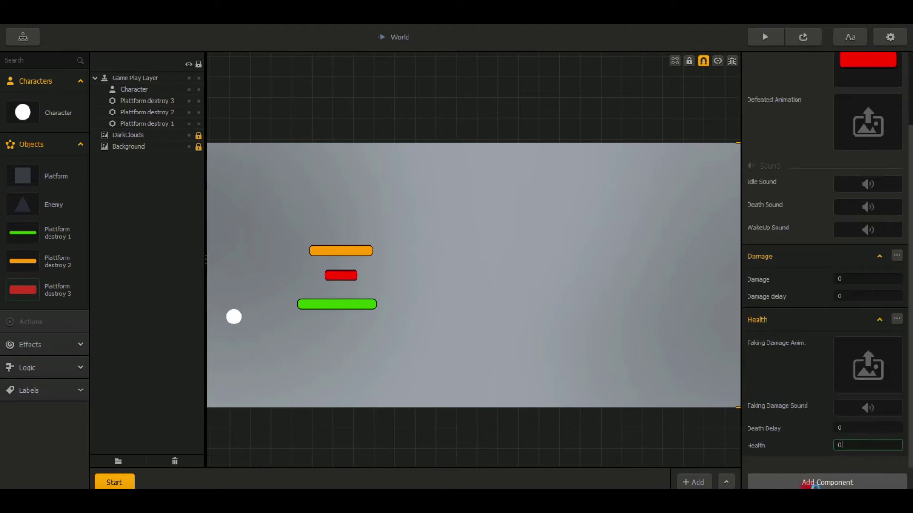
{"action": "left_click", "coordinate": [799, 450]}
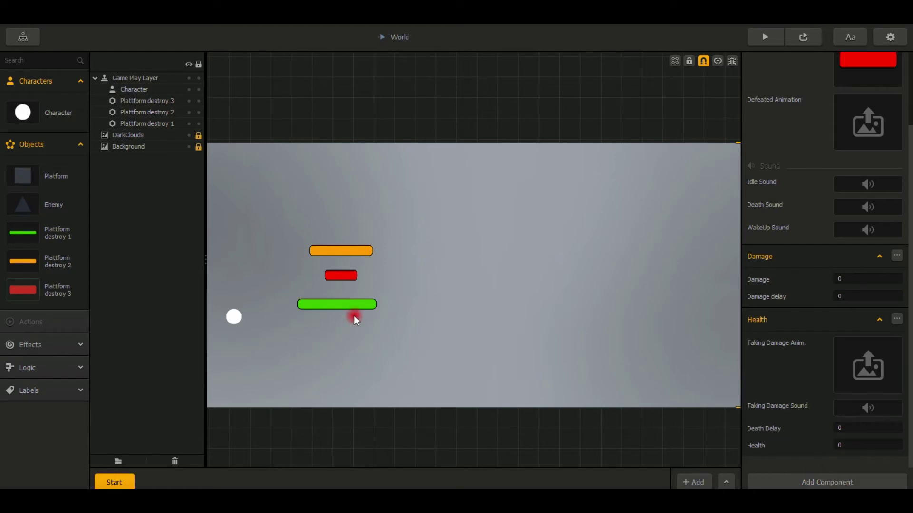
Import Plattform normal.png from the Plattform springen und kleiner folder into the scene as a Platform object.
{"action": "left_click", "coordinate": [358, 317]}
{"action": "scroll", "coordinate": [366, 351], "scroll_direction": "down", "scroll_amount": 2}
{"action": "scroll", "coordinate": [295, 404], "scroll_direction": "up", "scroll_amount": 3}
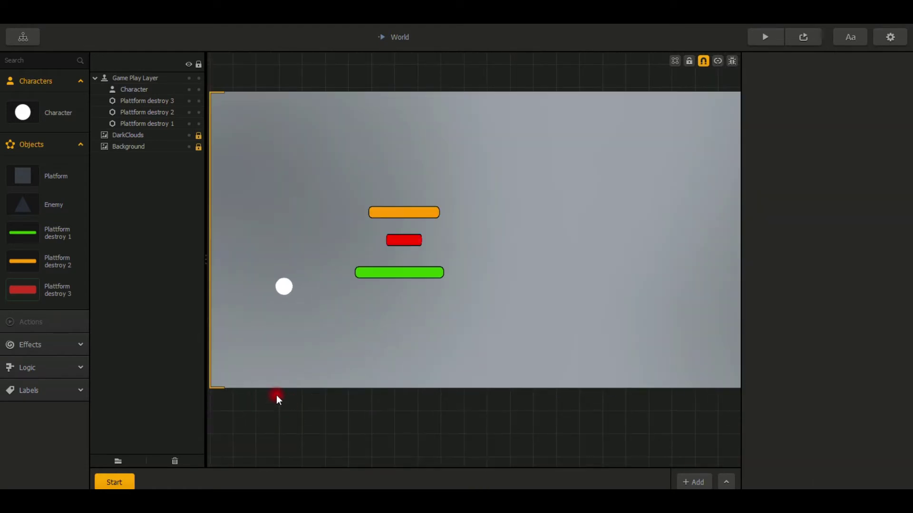
{"action": "scroll", "coordinate": [277, 398], "scroll_direction": "down", "scroll_amount": 2}
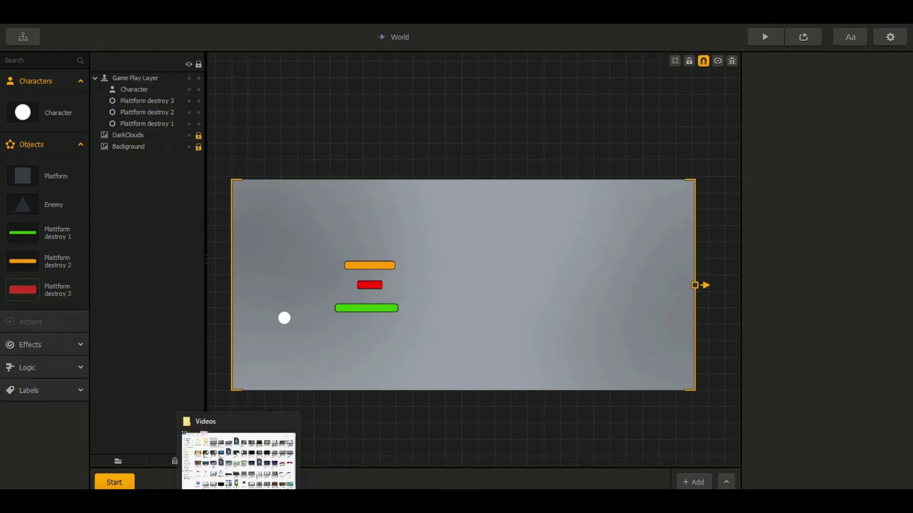
{"action": "right_click", "coordinate": [239, 499]}
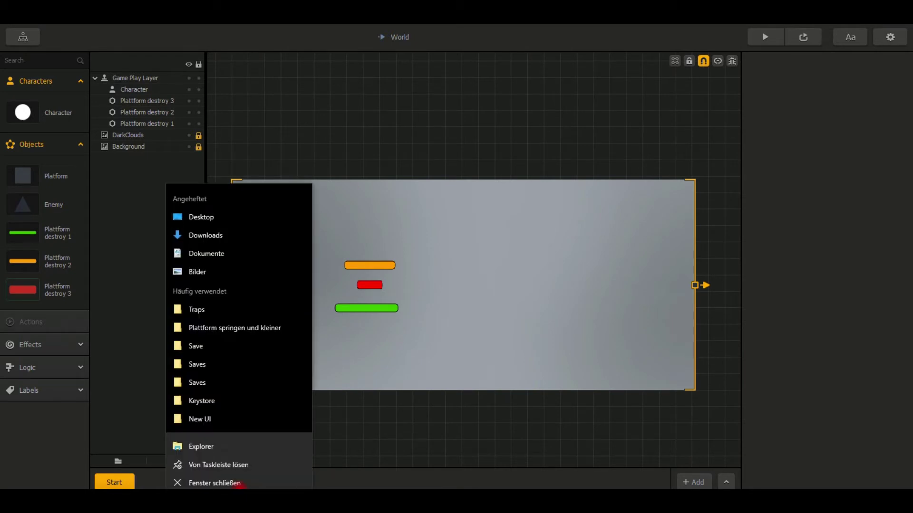
{"action": "left_click", "coordinate": [202, 329]}
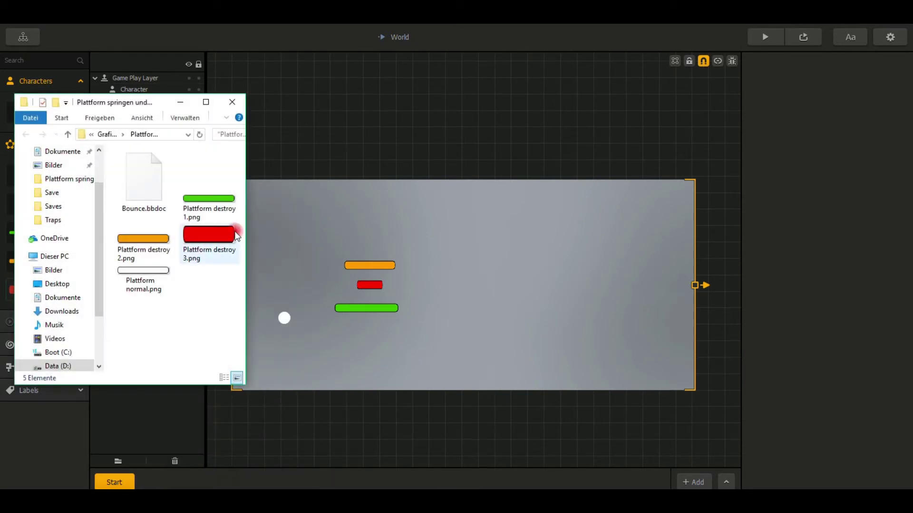
{"action": "left_click_drag", "start_coordinate": [149, 280], "coordinate": [586, 175]}
{"action": "left_click", "coordinate": [183, 105]}
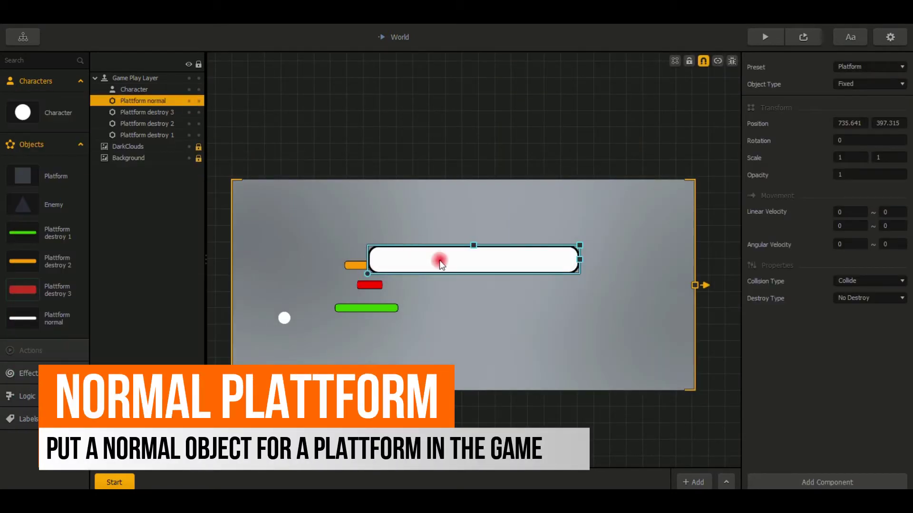
Scale the white normal platform to 0.3 in both directions and place it just below the character.
{"action": "left_click_drag", "start_coordinate": [557, 269], "coordinate": [623, 324]}
{"action": "left_click", "coordinate": [863, 156]}
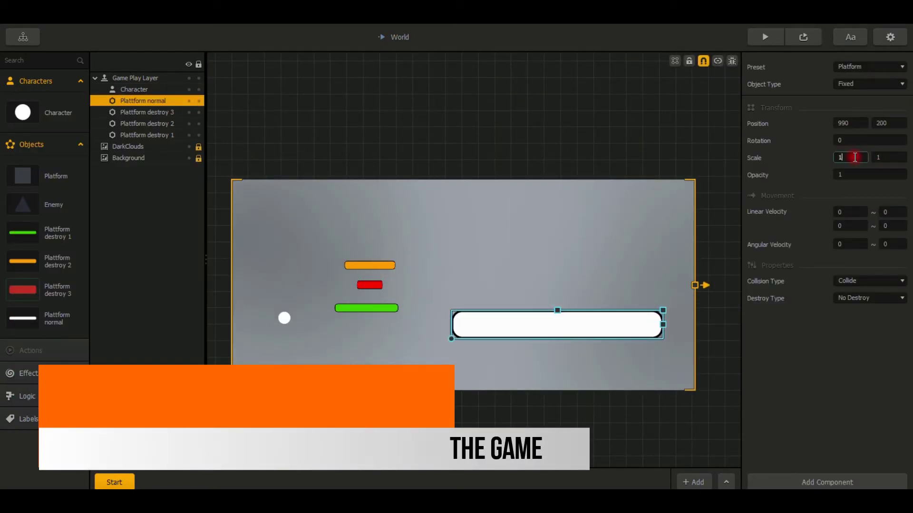
{"action": "type", "text": "0.3"}
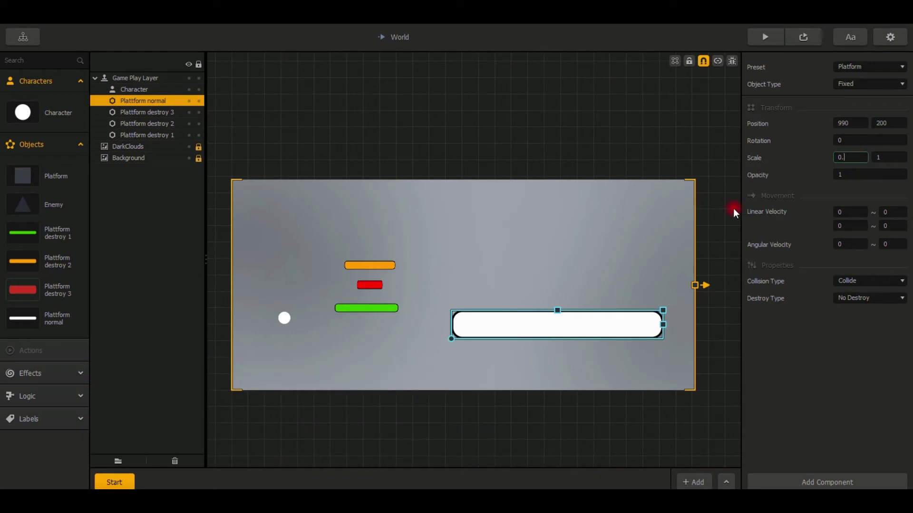
{"action": "left_click", "coordinate": [889, 158]}
{"action": "type", "text": "0."}
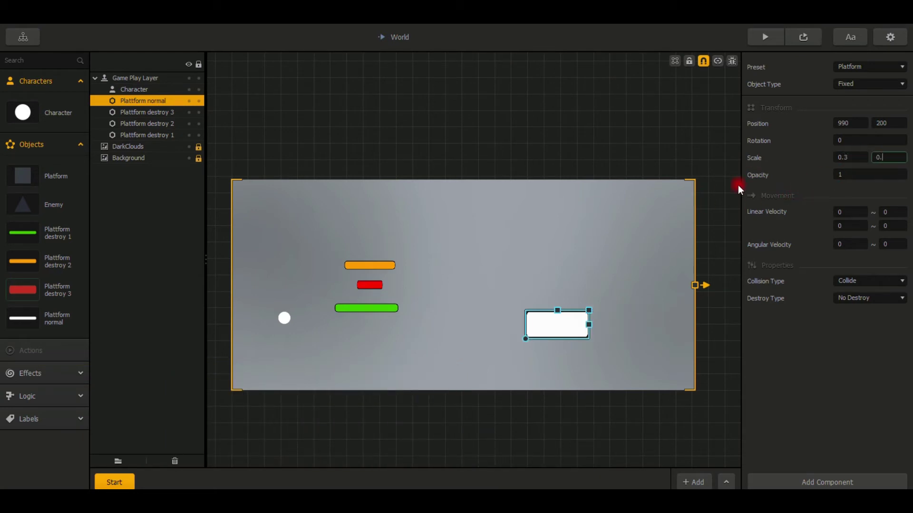
{"action": "type", "text": "3"}
{"action": "left_click", "coordinate": [517, 250]}
{"action": "left_click_drag", "start_coordinate": [540, 324], "coordinate": [289, 343]}
Move the green, red and orange platforms lower in the scene, with green at about 450, 210 and orange at about 460, 340.
{"action": "left_click_drag", "start_coordinate": [347, 314], "coordinate": [366, 318]}
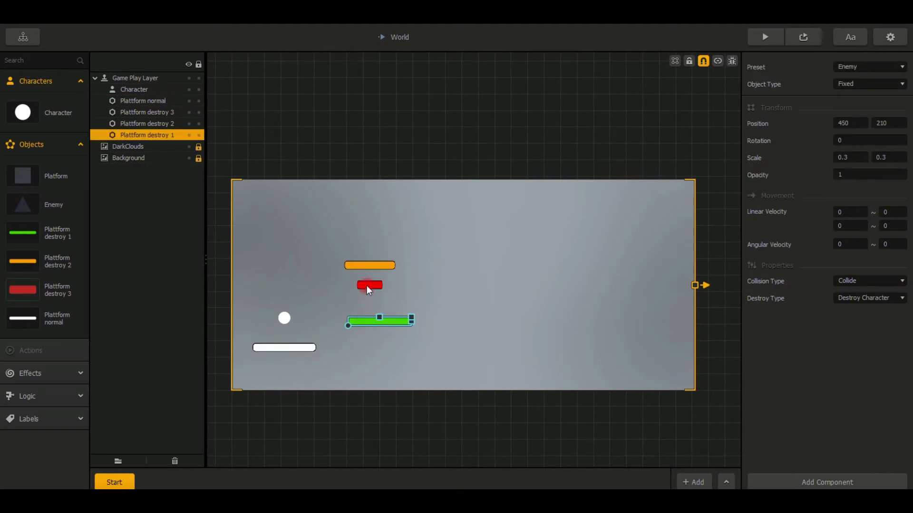
{"action": "left_click_drag", "start_coordinate": [367, 285], "coordinate": [378, 301]}
{"action": "left_click", "coordinate": [372, 266]}
{"action": "left_click_drag", "start_coordinate": [372, 266], "coordinate": [384, 278]}
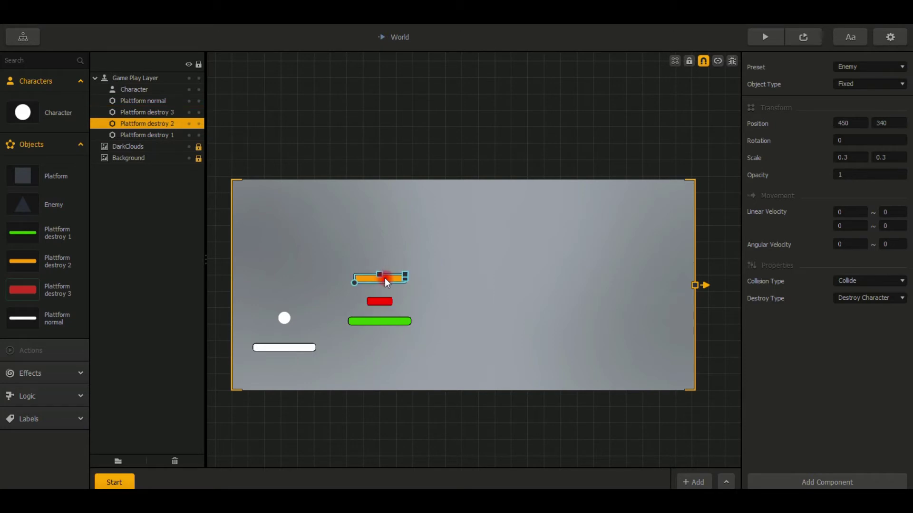
Preview the game and steer the ball between the platforms to test the bouncing.
{"action": "left_click", "coordinate": [767, 38]}
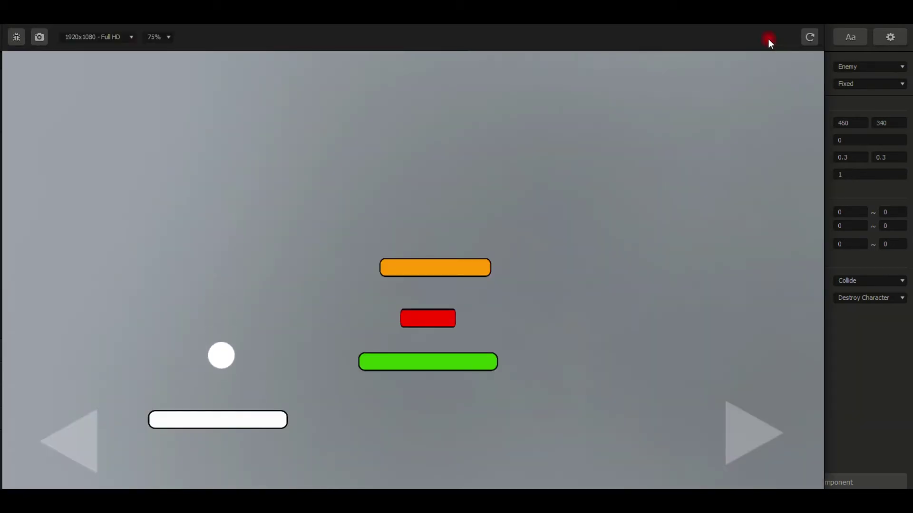
{"action": "key", "text": "Right"}
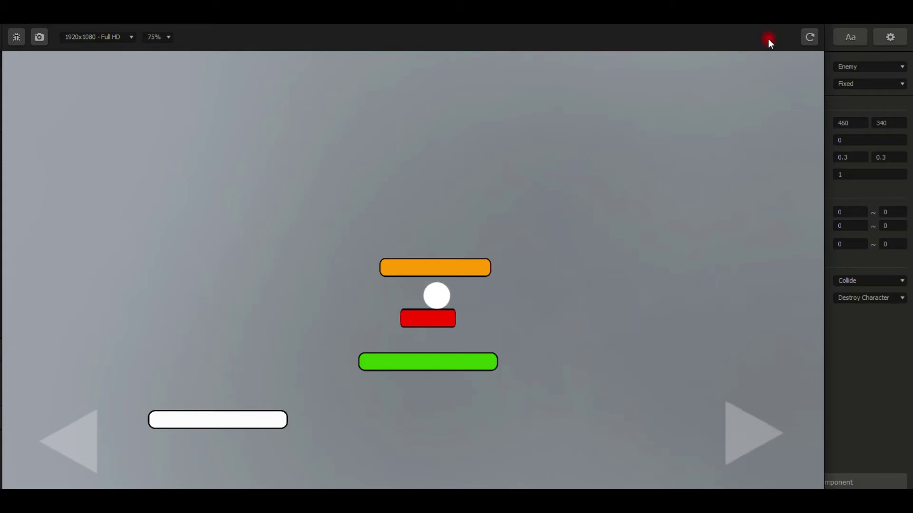
{"action": "key", "text": "Left"}
{"action": "key", "text": "Right"}
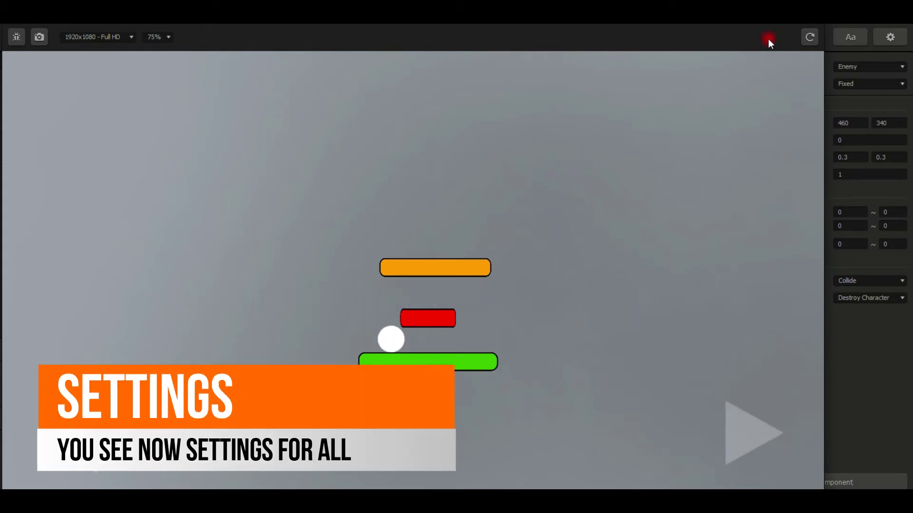
{"action": "key", "text": "Right"}
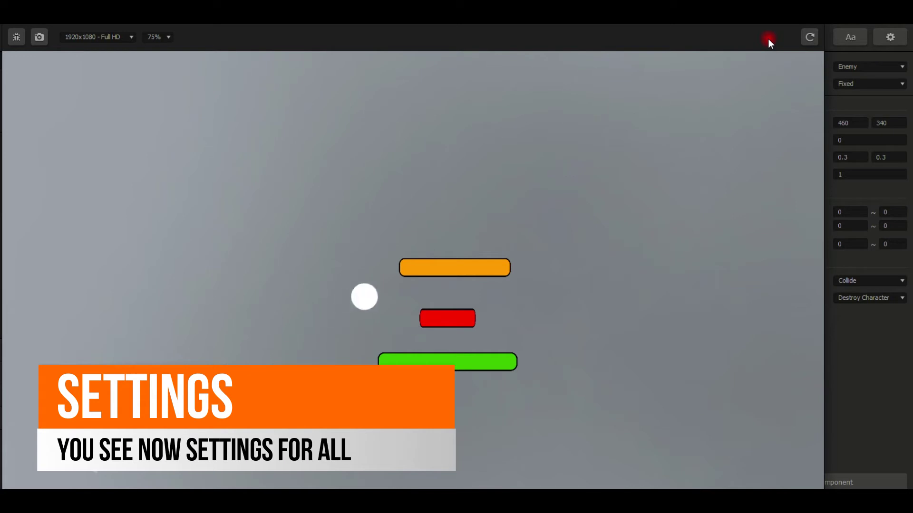
{"action": "left_click", "coordinate": [810, 34]}
Add an Advanced Move component to the Character asset and name it Jump 1 Green.
{"action": "left_click", "coordinate": [22, 235]}
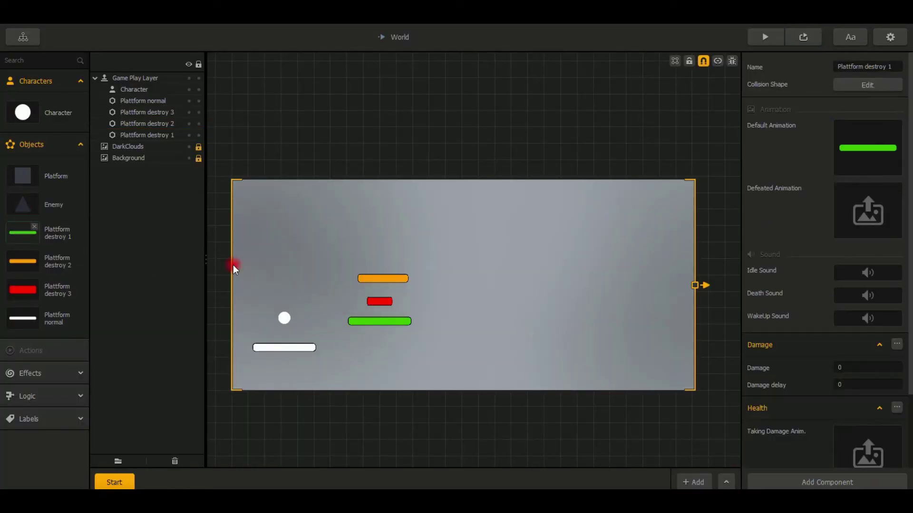
{"action": "scroll", "coordinate": [869, 333], "scroll_direction": "down", "scroll_amount": 3}
{"action": "left_click", "coordinate": [23, 112]}
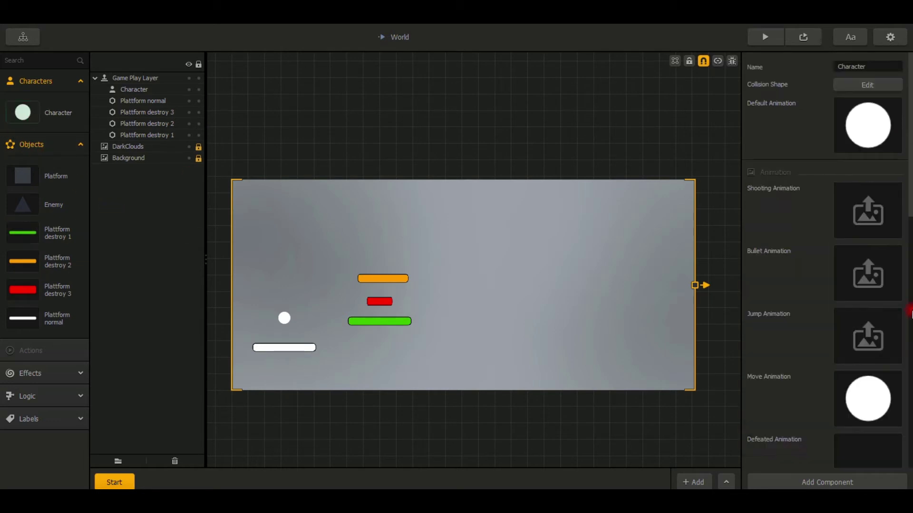
{"action": "scroll", "coordinate": [860, 415], "scroll_direction": "down", "scroll_amount": 3}
{"action": "scroll", "coordinate": [860, 417], "scroll_direction": "down", "scroll_amount": 10}
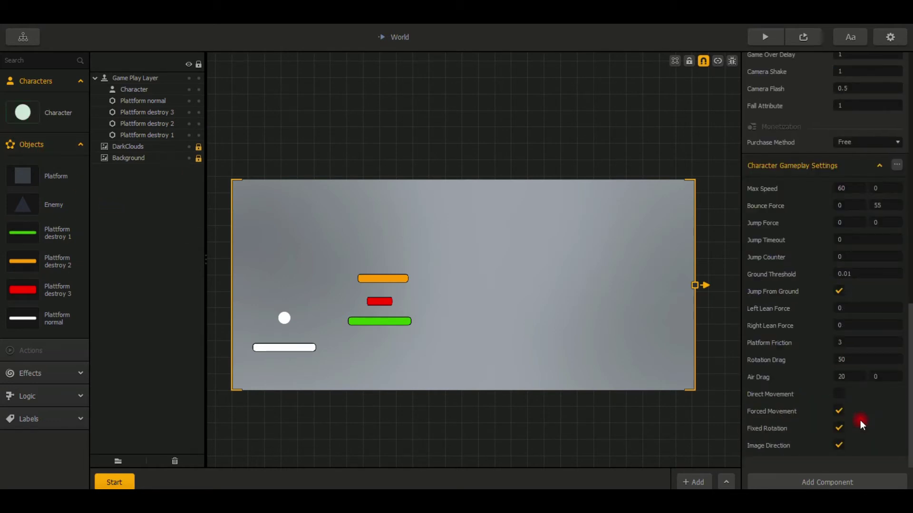
{"action": "left_click", "coordinate": [848, 474]}
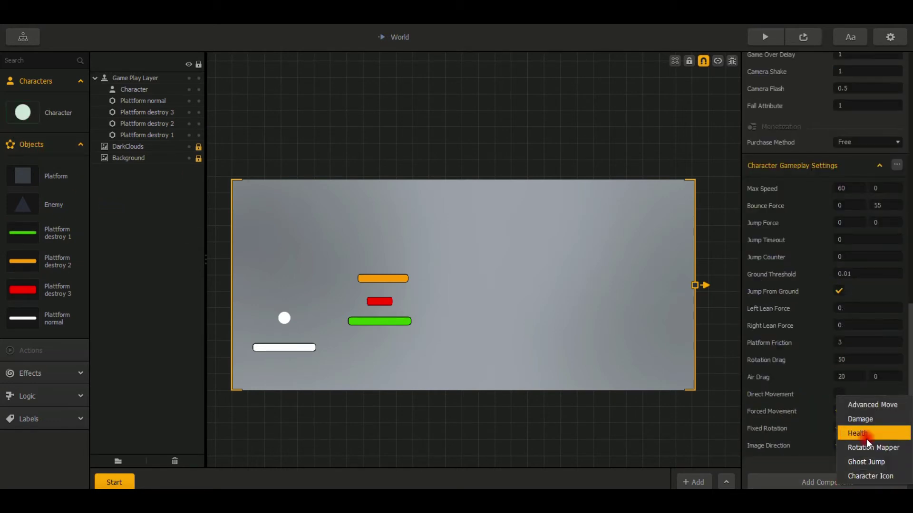
{"action": "left_click", "coordinate": [871, 406]}
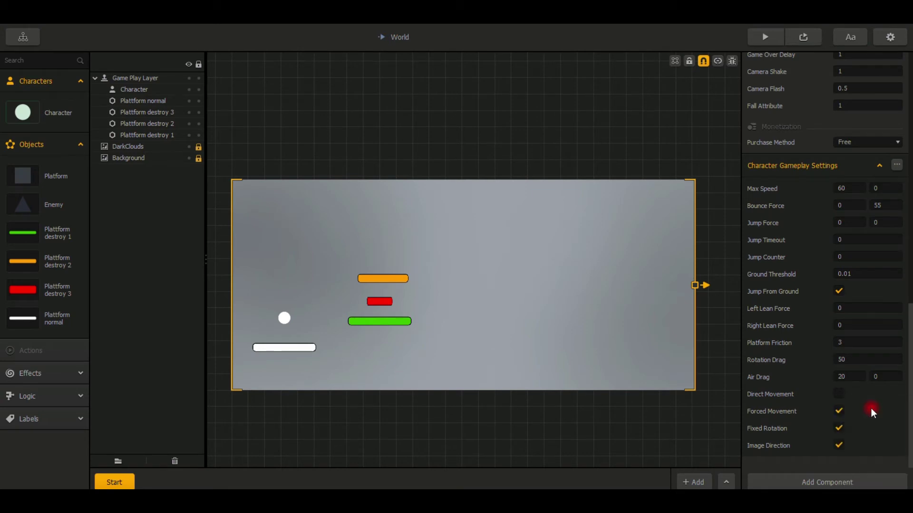
{"action": "scroll", "coordinate": [871, 376], "scroll_direction": "down", "scroll_amount": 5}
{"action": "left_click", "coordinate": [862, 220]}
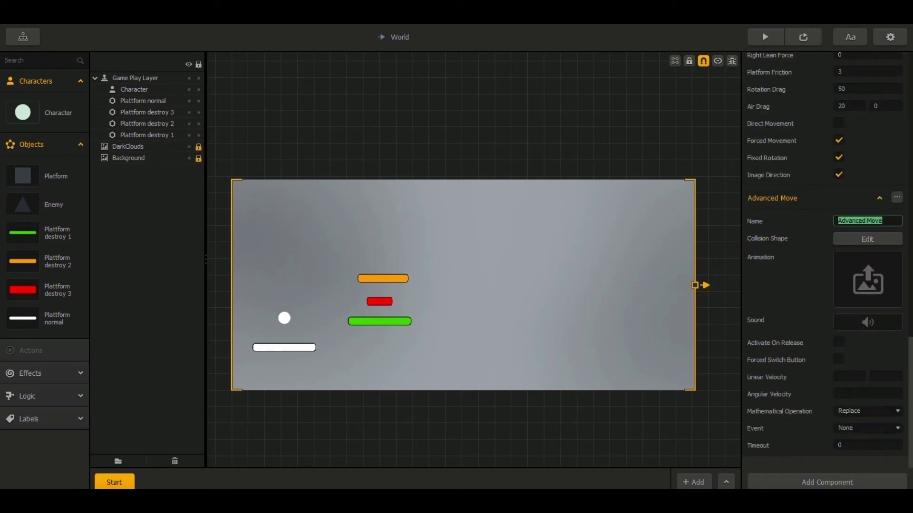
{"action": "type", "text": "Jump 1 Green"}
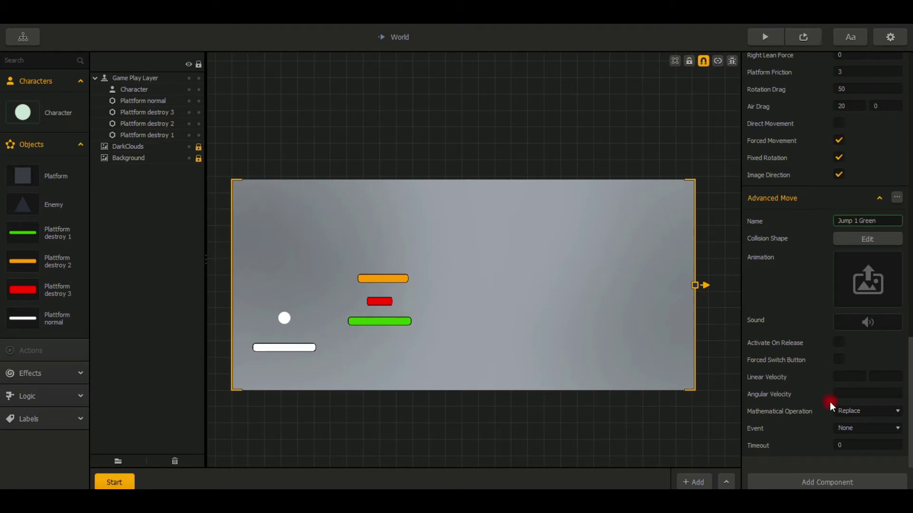
Give Jump 1 Green a vertical linear velocity of 27.5, a Collision event affecting Plattform destroy 1, and a timeout of 0.1.
{"action": "left_click", "coordinate": [884, 377]}
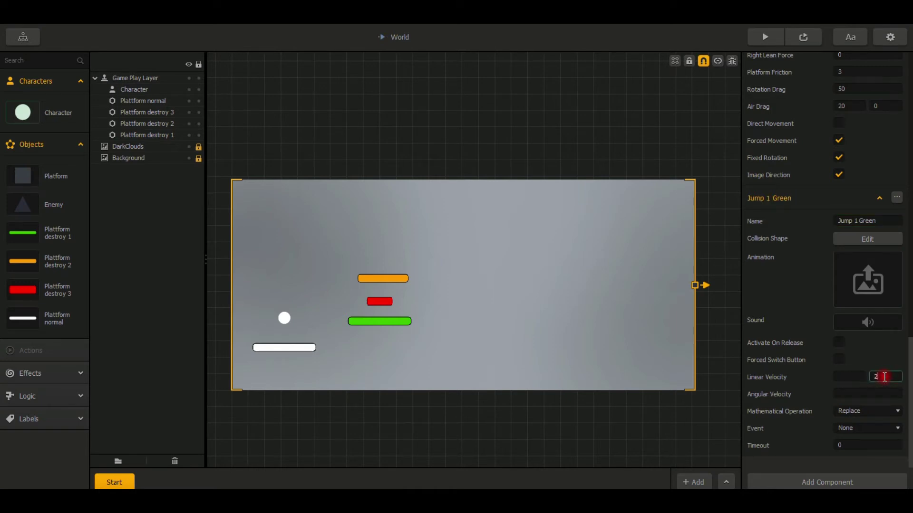
{"action": "type", "text": "27.5"}
{"action": "left_click", "coordinate": [861, 430]}
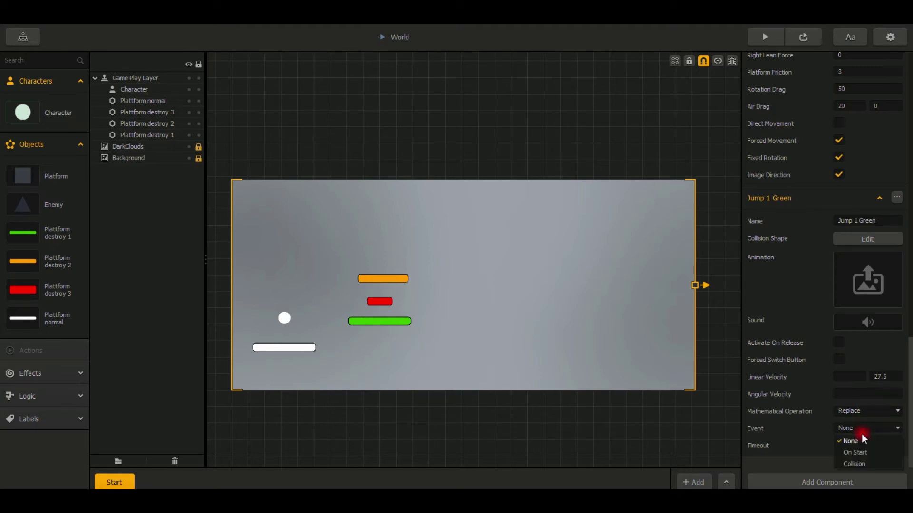
{"action": "left_click", "coordinate": [858, 462]}
{"action": "left_click", "coordinate": [859, 446]}
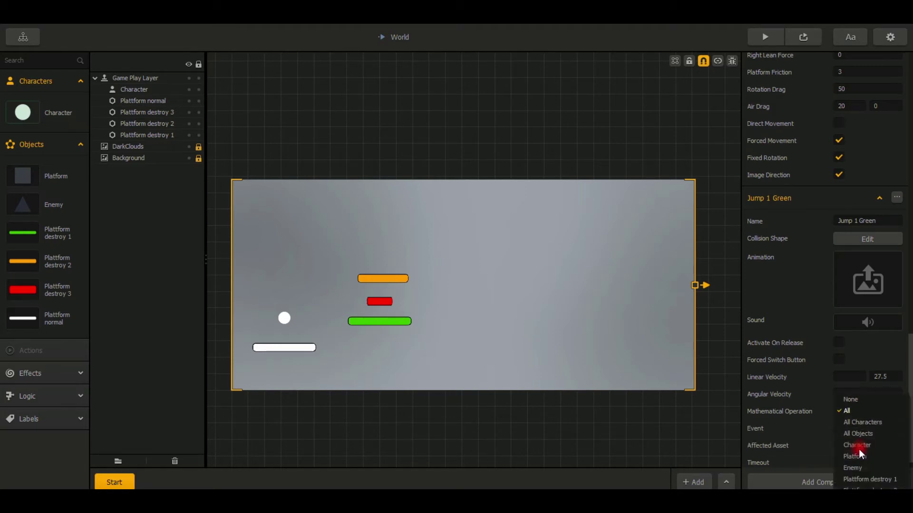
{"action": "left_click", "coordinate": [866, 479]}
{"action": "scroll", "coordinate": [855, 452], "scroll_direction": "down", "scroll_amount": 1}
{"action": "left_click", "coordinate": [856, 451]}
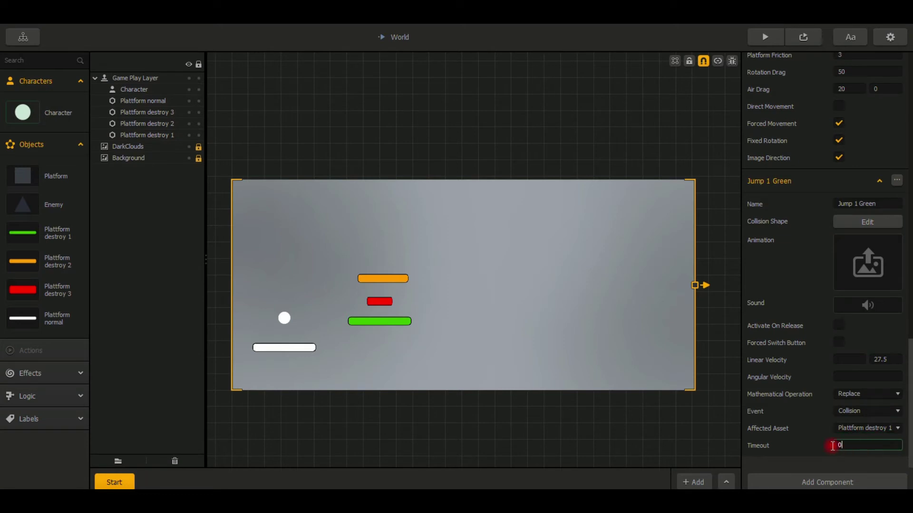
{"action": "type", "text": ".1"}
Spread the platforms apart by moving the red one to about 690, 280 and the orange one to about 830, 330.
{"action": "left_click_drag", "start_coordinate": [378, 303], "coordinate": [460, 298]}
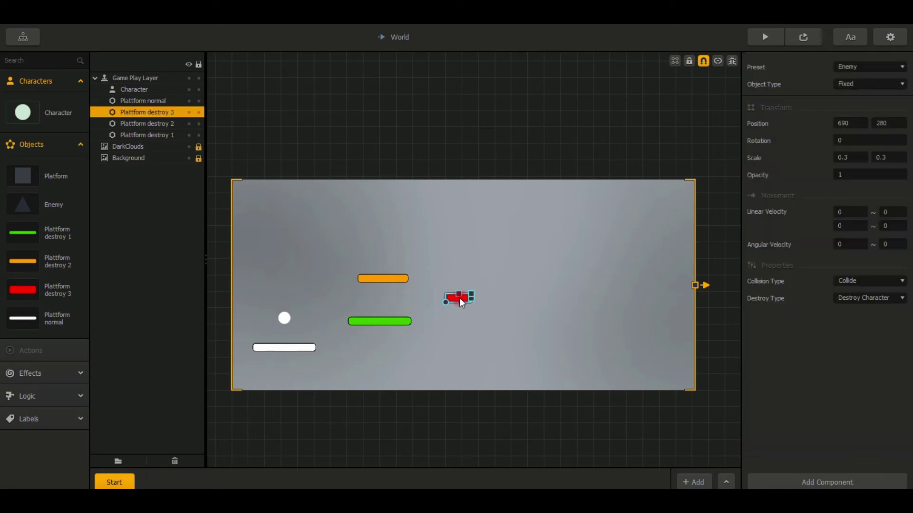
{"action": "left_click", "coordinate": [399, 280]}
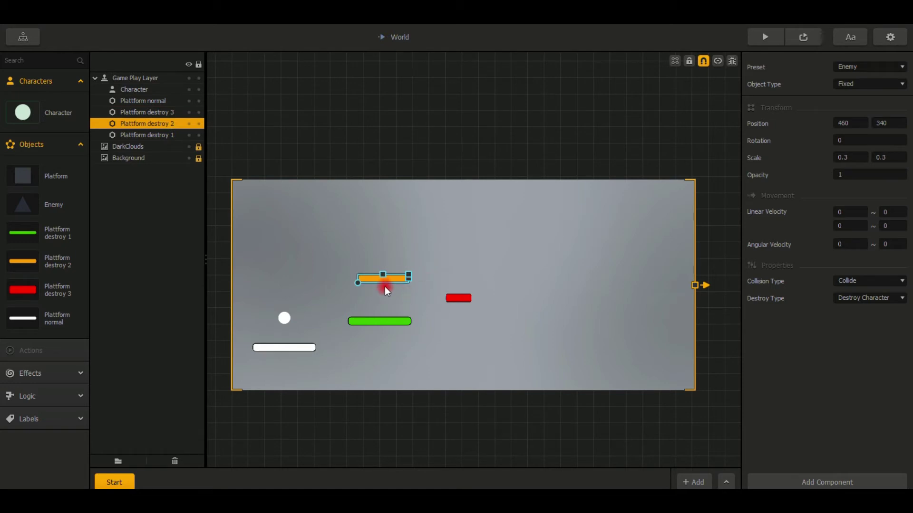
{"action": "left_click_drag", "start_coordinate": [395, 278], "coordinate": [518, 278]}
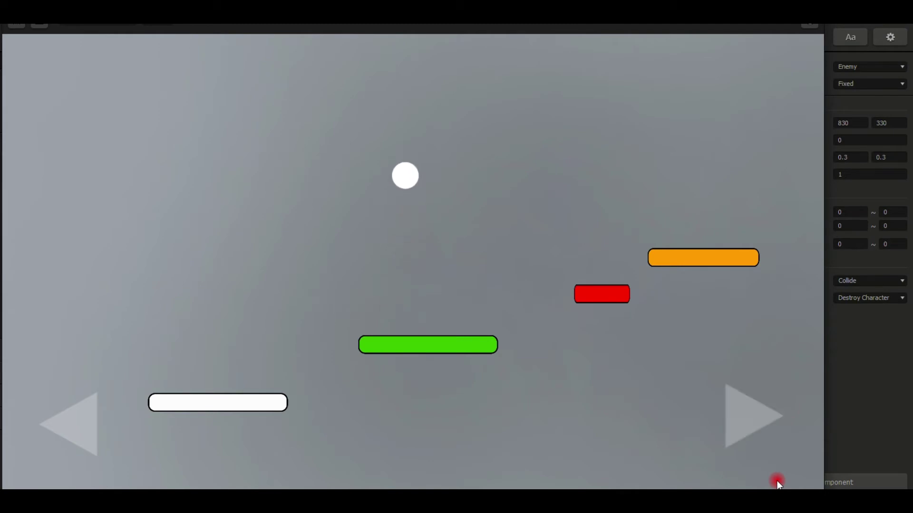
Preview the game and steer the ball between the white and green platforms to test the green jump.
{"action": "key", "text": "Left"}
{"action": "key", "text": "Right"}
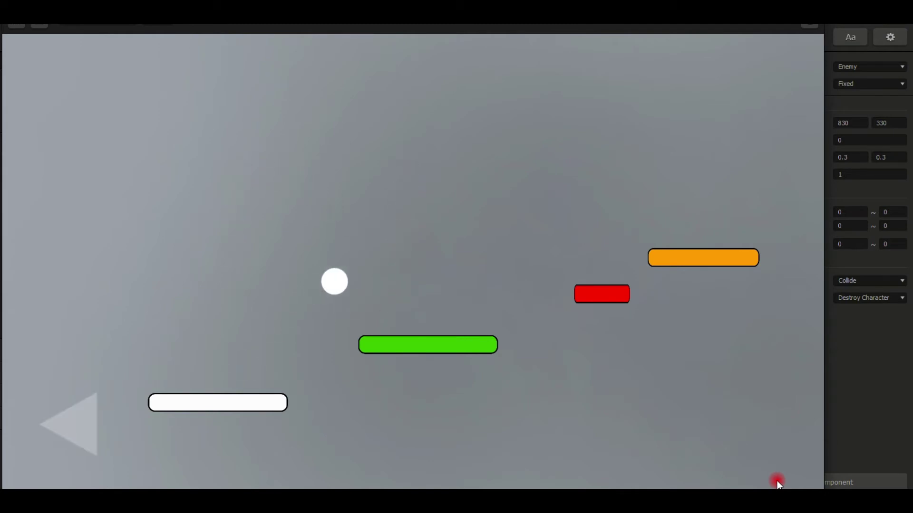
{"action": "key", "text": "Right"}
{"action": "key", "text": "Left"}
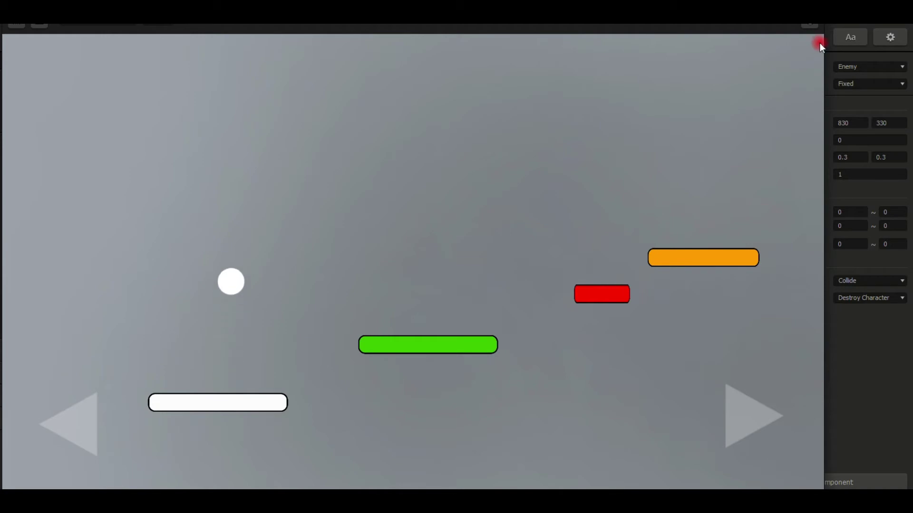
{"action": "mouse_move", "coordinate": [820, 35]}
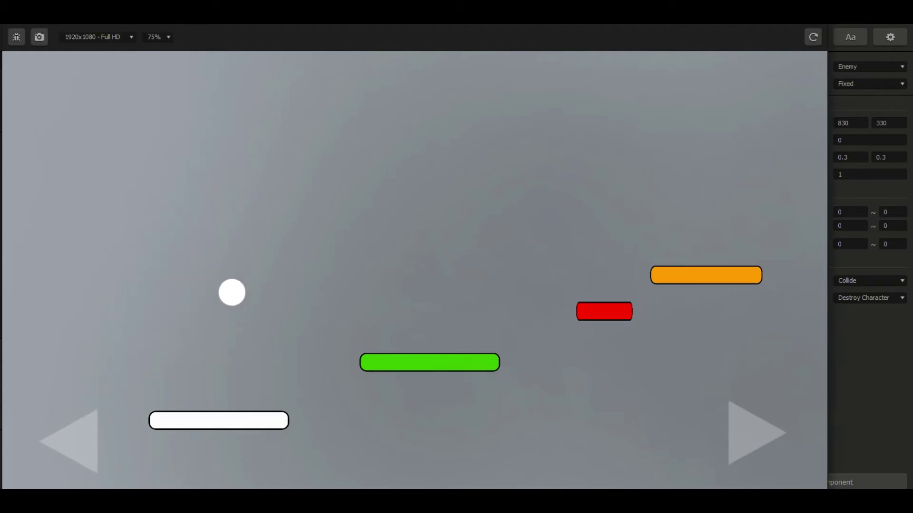
{"action": "key", "text": "Escape"}
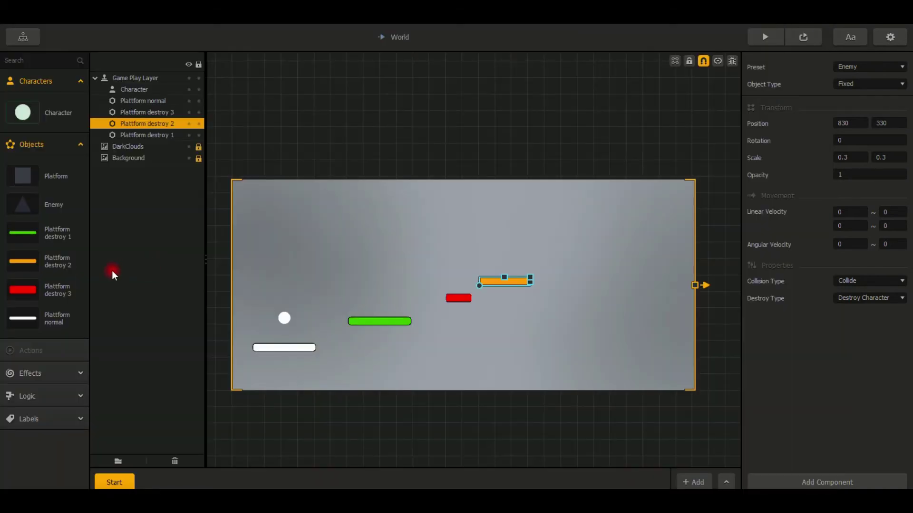
Add a second Advanced Move component to the Character asset and name it Jump 2 Orange.
{"action": "left_click", "coordinate": [20, 238]}
{"action": "left_click", "coordinate": [24, 123]}
{"action": "scroll", "coordinate": [905, 369], "scroll_direction": "down", "scroll_amount": 3}
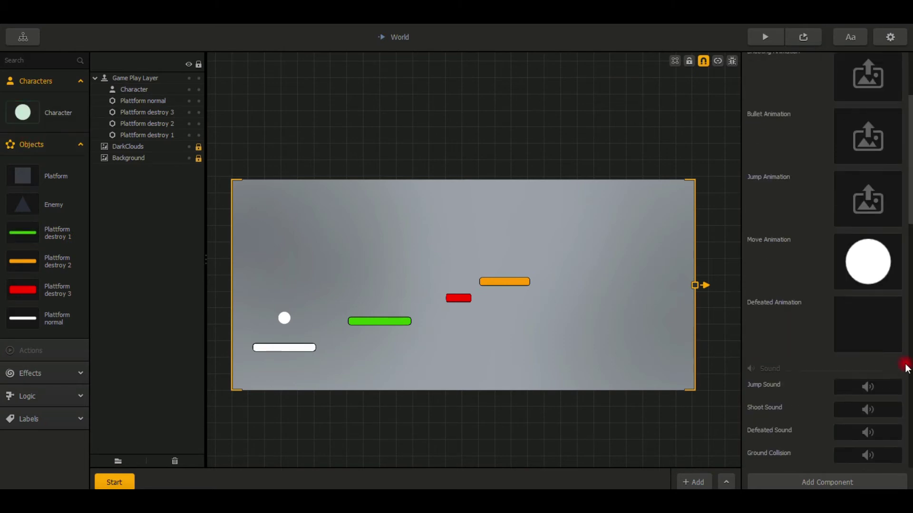
{"action": "scroll", "coordinate": [876, 422], "scroll_direction": "down", "scroll_amount": 10}
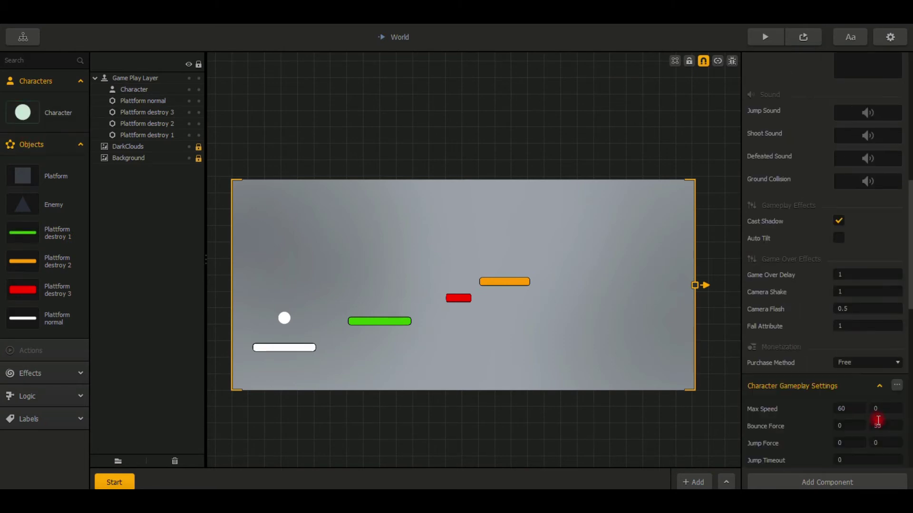
{"action": "left_click", "coordinate": [834, 480]}
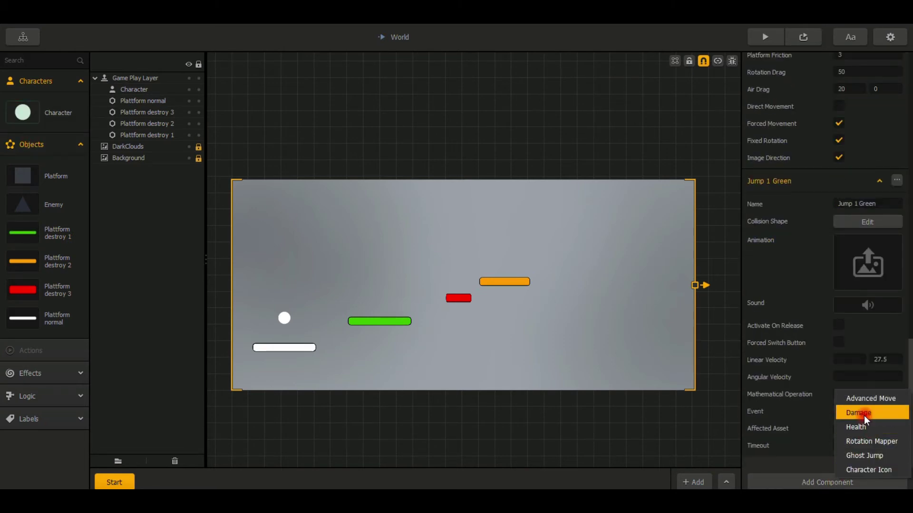
{"action": "left_click", "coordinate": [864, 399]}
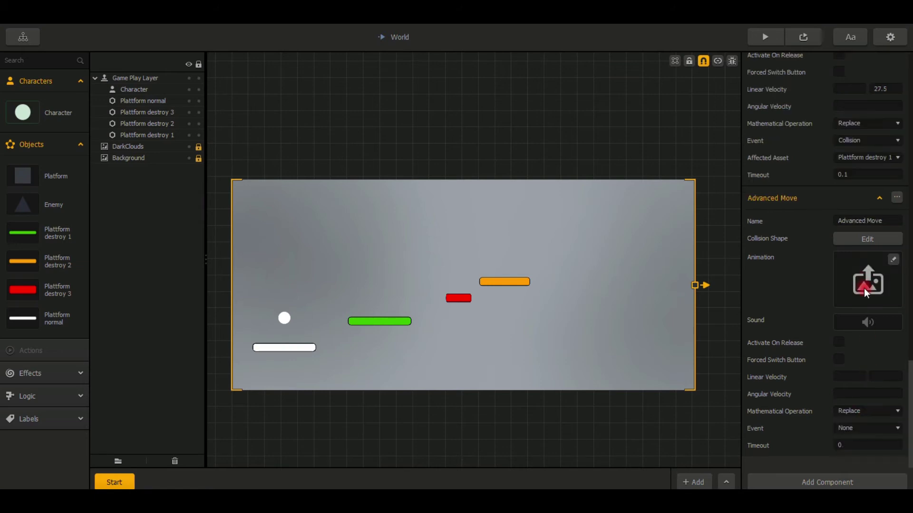
{"action": "left_click", "coordinate": [880, 220]}
{"action": "type", "text": "Jump 2 Orange"}
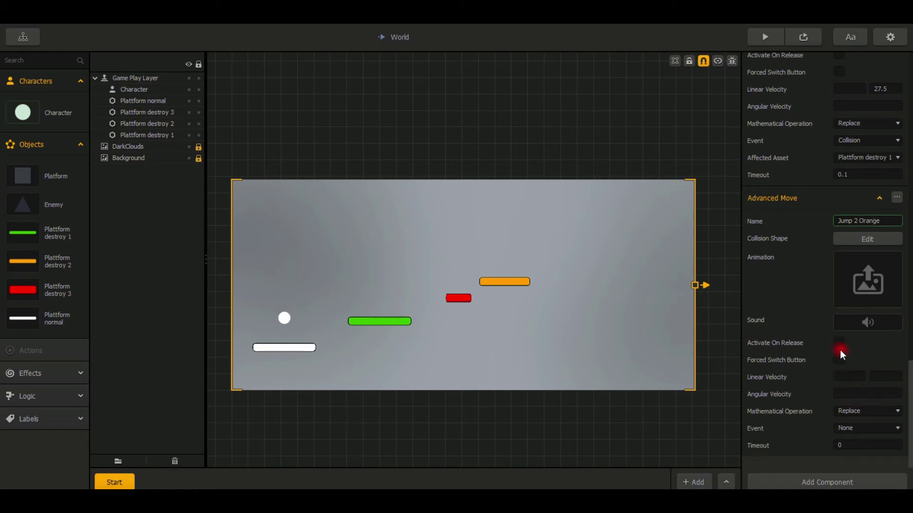
Set Jump 2 Orange to the Replace operation and a Collision event affecting Plattform destroy 2, with a timeout of 0.1.
{"action": "left_click", "coordinate": [892, 410]}
{"action": "left_click", "coordinate": [881, 422]}
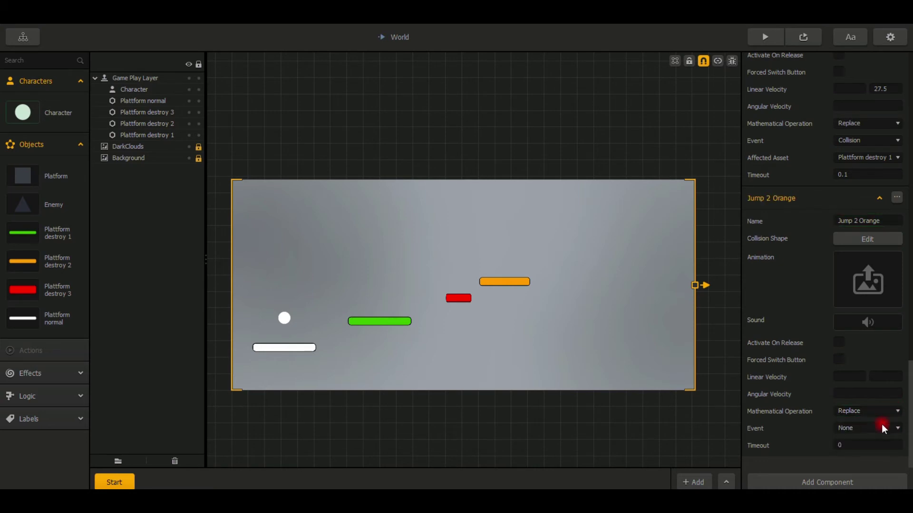
{"action": "left_click", "coordinate": [881, 425]}
{"action": "left_click", "coordinate": [863, 464]}
{"action": "left_click", "coordinate": [861, 444]}
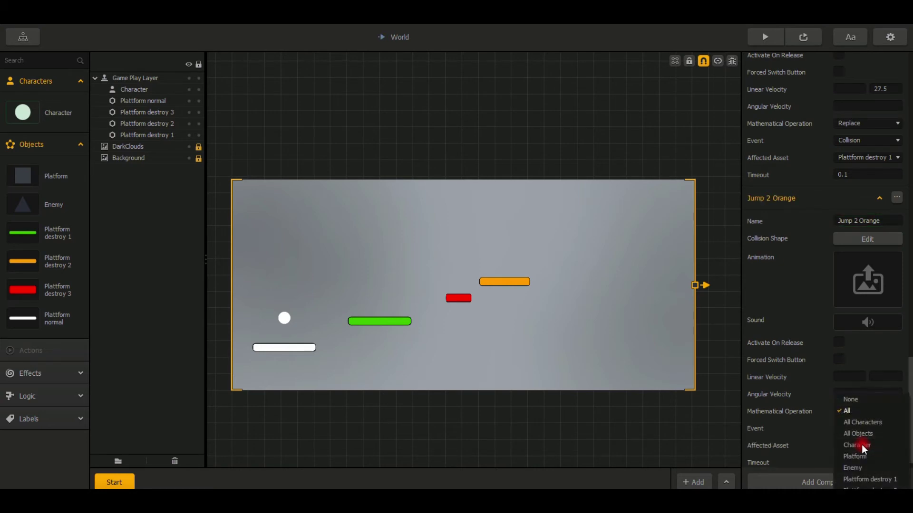
{"action": "scroll", "coordinate": [861, 444], "scroll_direction": "down", "scroll_amount": 2}
{"action": "left_click", "coordinate": [866, 468]}
{"action": "left_click", "coordinate": [866, 463]}
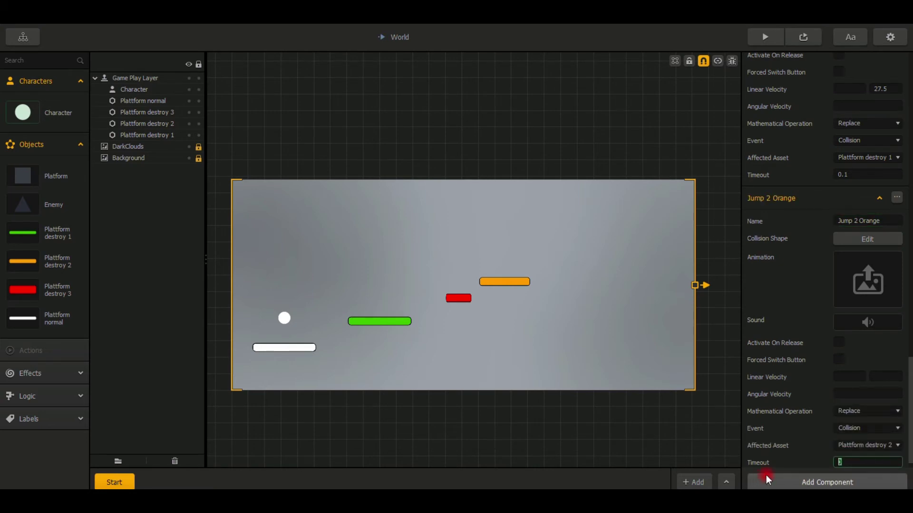
{"action": "type", "text": "0.1"}
Add a third Advanced Move component to the Character asset and name it jump 3 Red.
{"action": "left_click", "coordinate": [799, 481]}
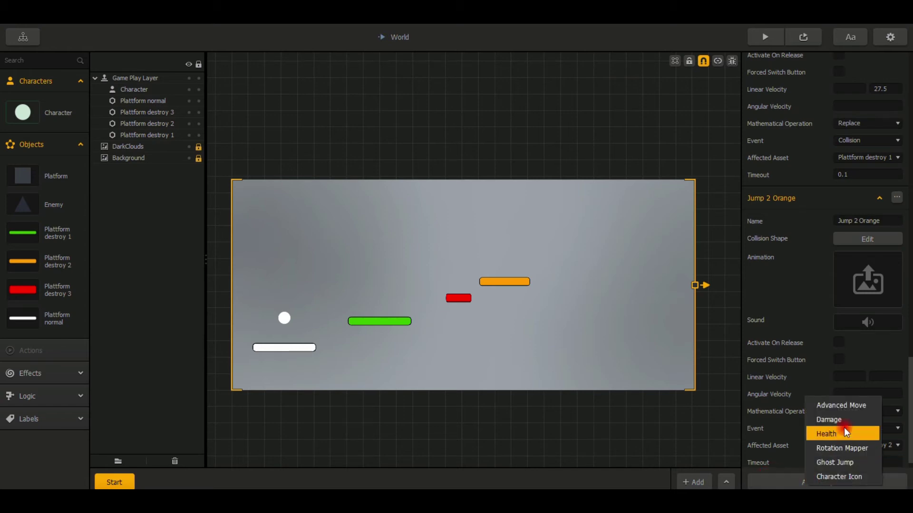
{"action": "left_click", "coordinate": [846, 408]}
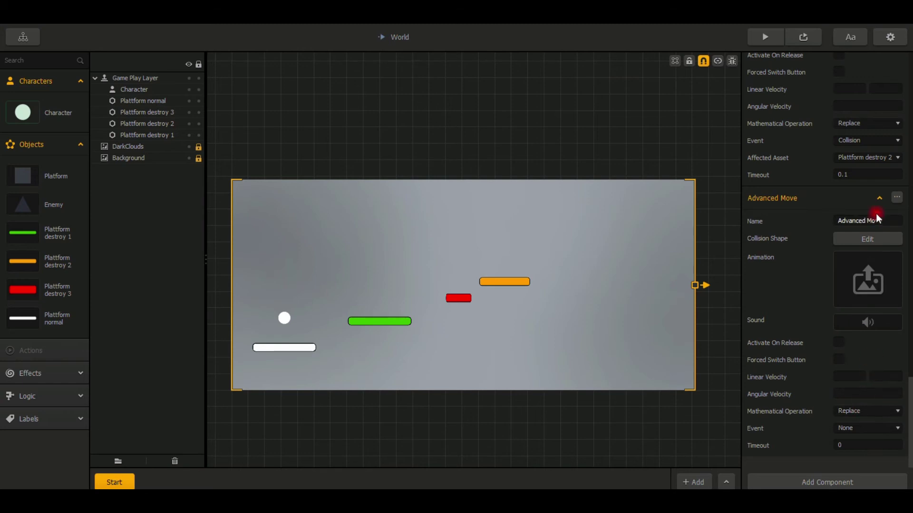
{"action": "left_click", "coordinate": [888, 220]}
{"action": "type", "text": "jump 3 Red"}
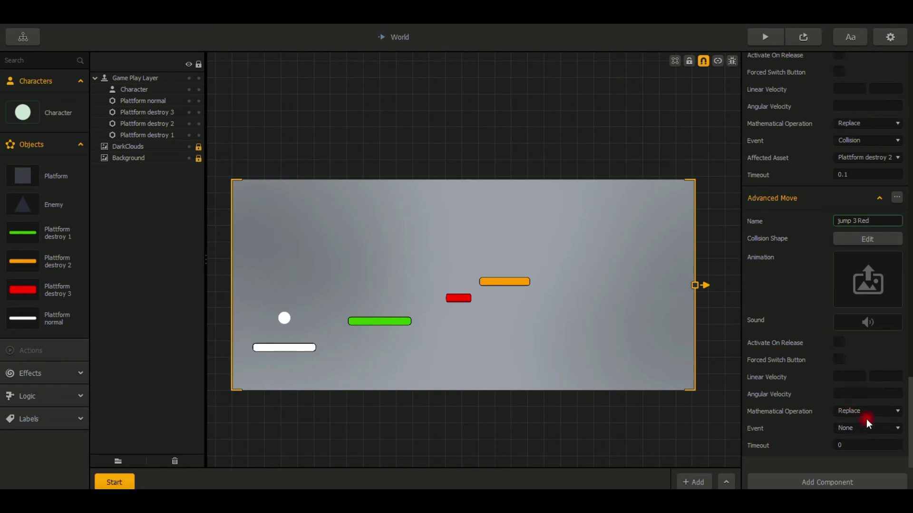
Set jump 3 Red to a Collision event affecting Plattform destroy 3, with a timeout of 0.1.
{"action": "left_click", "coordinate": [866, 430]}
{"action": "left_click", "coordinate": [865, 460]}
{"action": "left_click", "coordinate": [857, 446]}
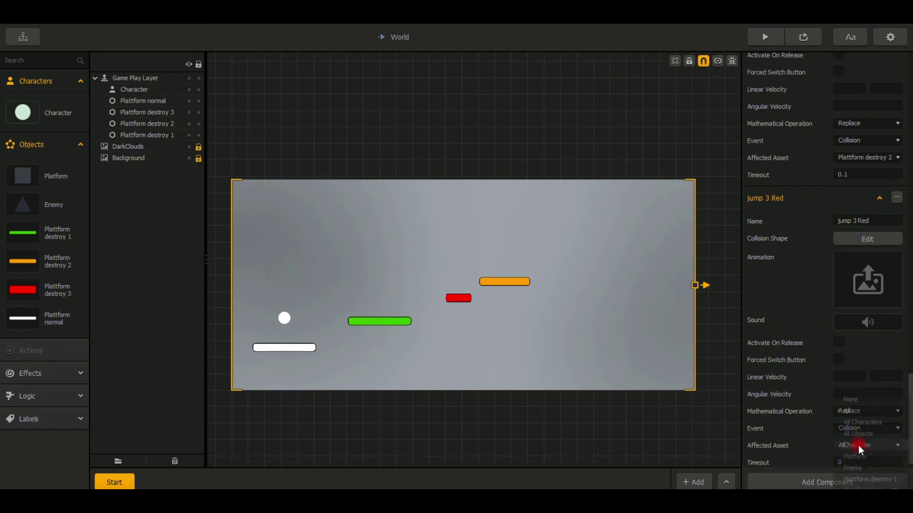
{"action": "left_click", "coordinate": [871, 485]}
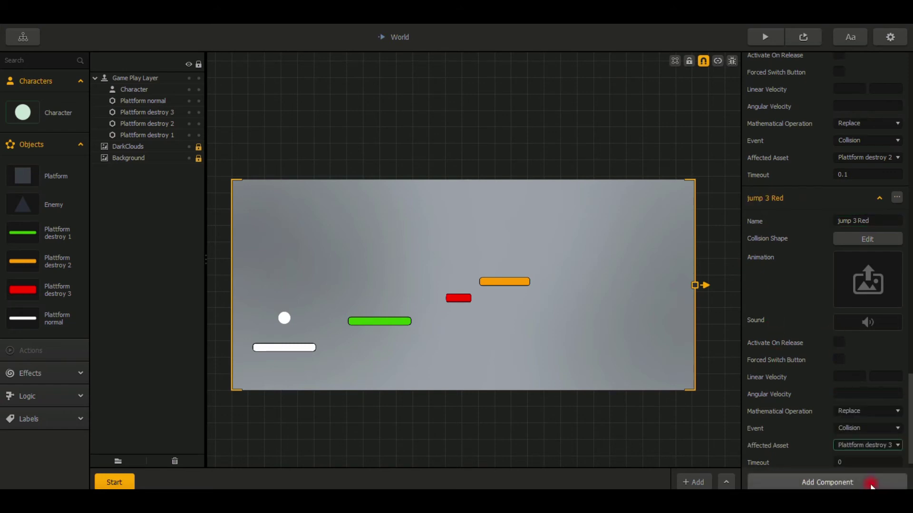
{"action": "left_click", "coordinate": [855, 462]}
{"action": "type", "text": "0."}
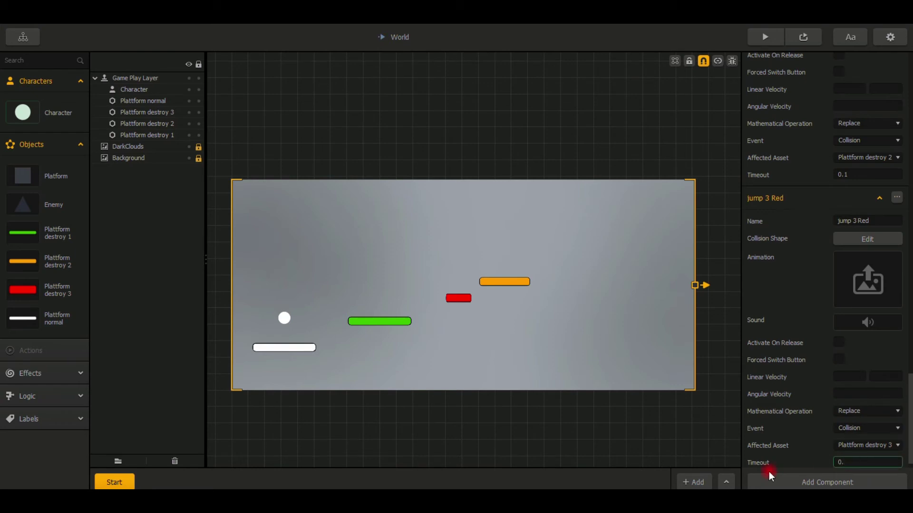
{"action": "type", "text": "1"}
Preview the game and steer the ball onto the red platform to test its jump.
{"action": "left_click", "coordinate": [765, 37]}
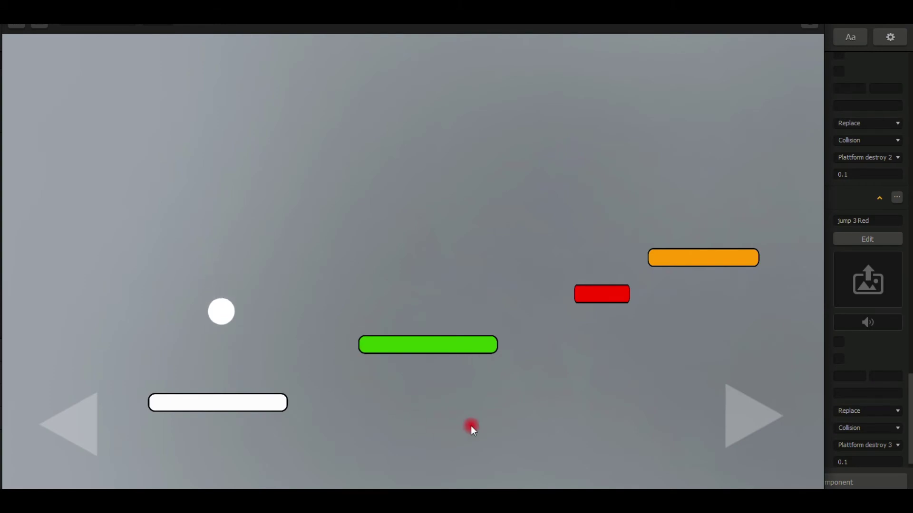
{"action": "key", "text": "Right"}
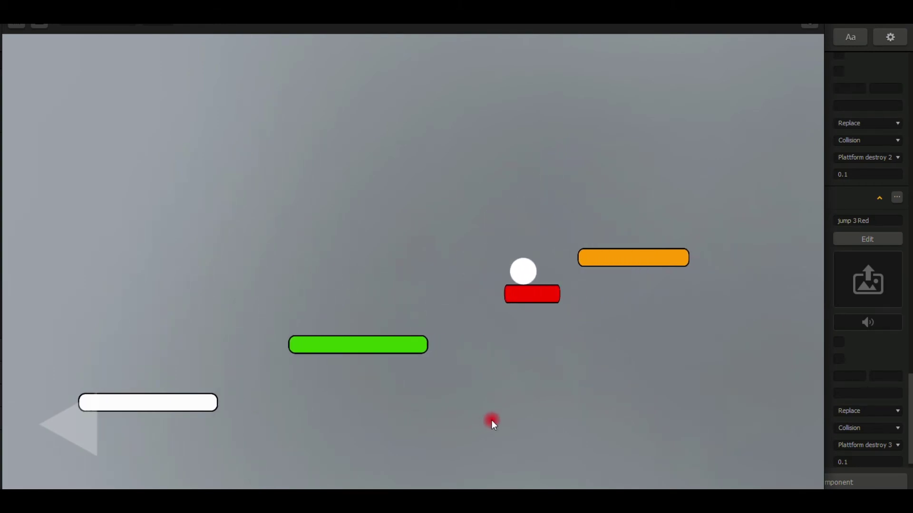
{"action": "key", "text": "Left"}
{"action": "key", "text": "Left"}
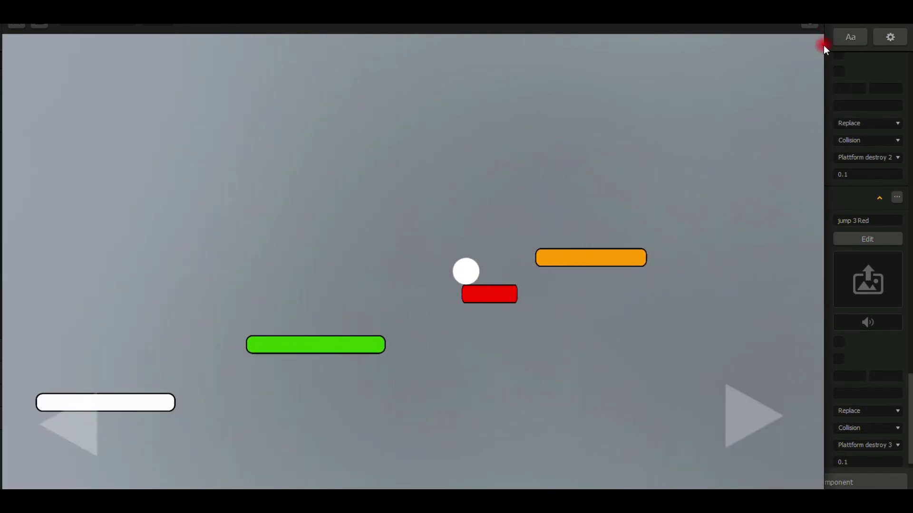
{"action": "key", "text": "Escape"}
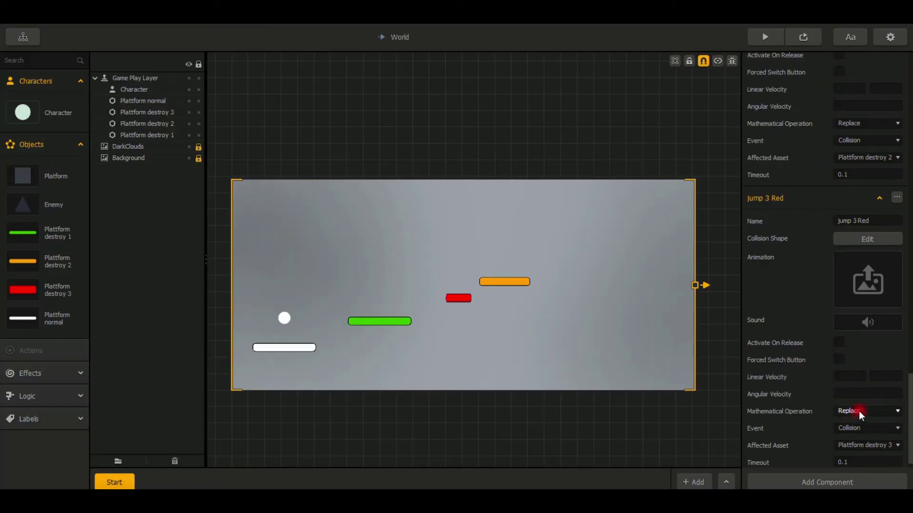
Set the vertical linear velocity of both jump 3 Red and Jump 2 Orange to 27.5.
{"action": "left_click", "coordinate": [881, 377]}
{"action": "type", "text": "27.5"}
{"action": "scroll", "coordinate": [873, 285], "scroll_direction": "up", "scroll_amount": 6}
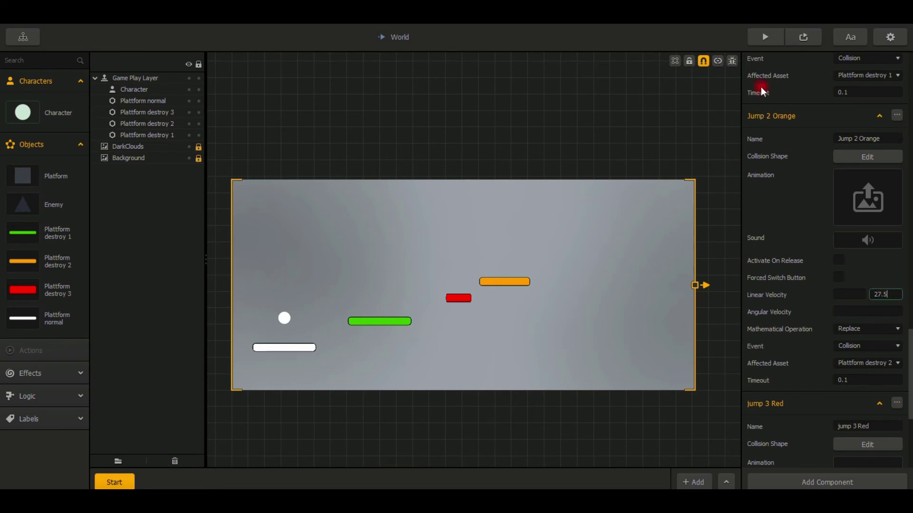
Preview the game again and steer the ball across the coloured platforms in both directions to test the bounces.
{"action": "left_click", "coordinate": [761, 37]}
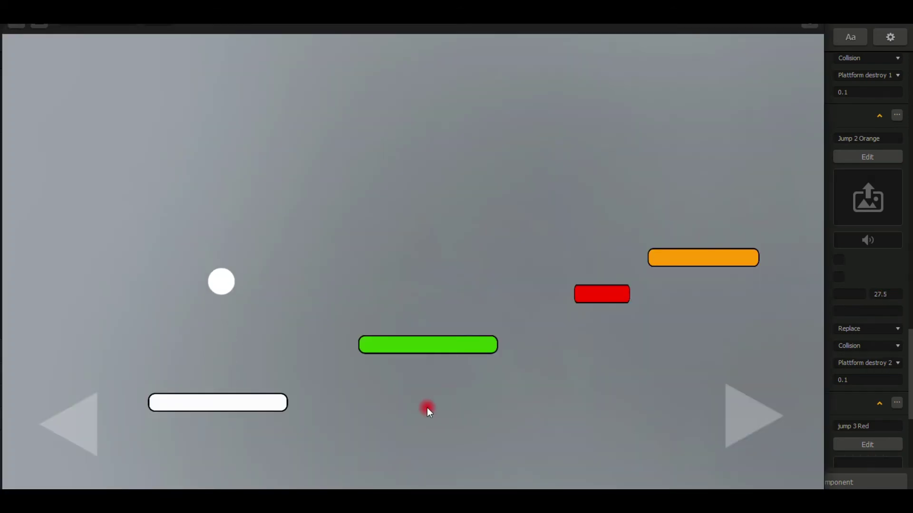
{"action": "left_click", "coordinate": [758, 418]}
{"action": "left_click", "coordinate": [758, 419]}
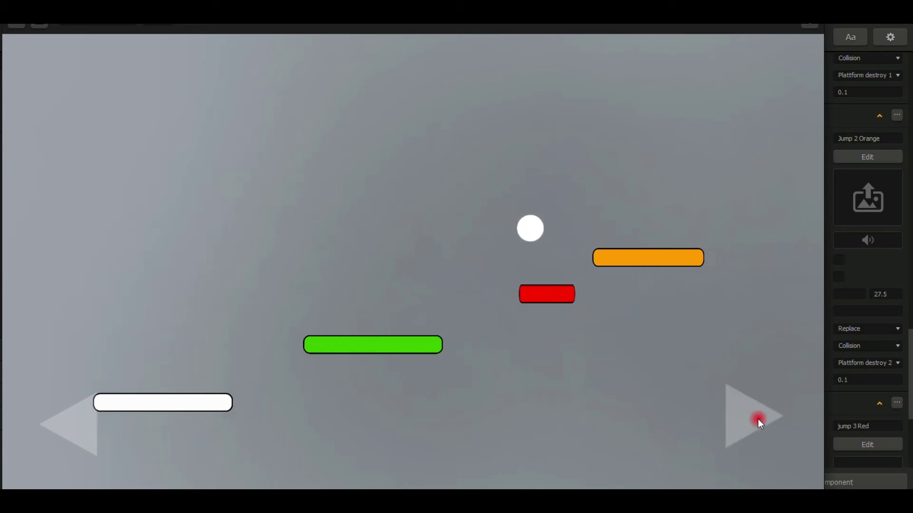
{"action": "left_click", "coordinate": [90, 419]}
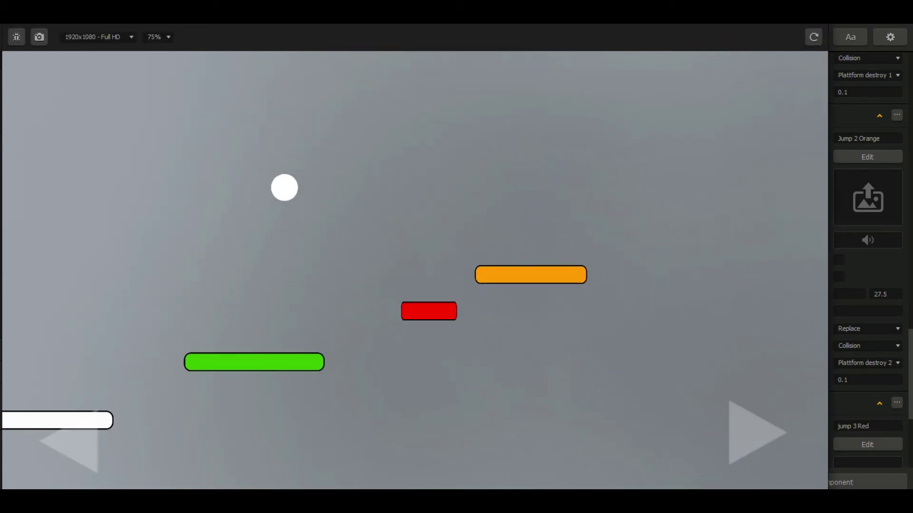
{"action": "key", "text": "Escape"}
Stack the orange and red platforms centred on the green platform at position 440, 190.
{"action": "scroll", "coordinate": [387, 342], "scroll_direction": "down", "scroll_amount": 1}
{"action": "scroll", "coordinate": [388, 340], "scroll_direction": "up", "scroll_amount": 3}
{"action": "left_click", "coordinate": [391, 328]}
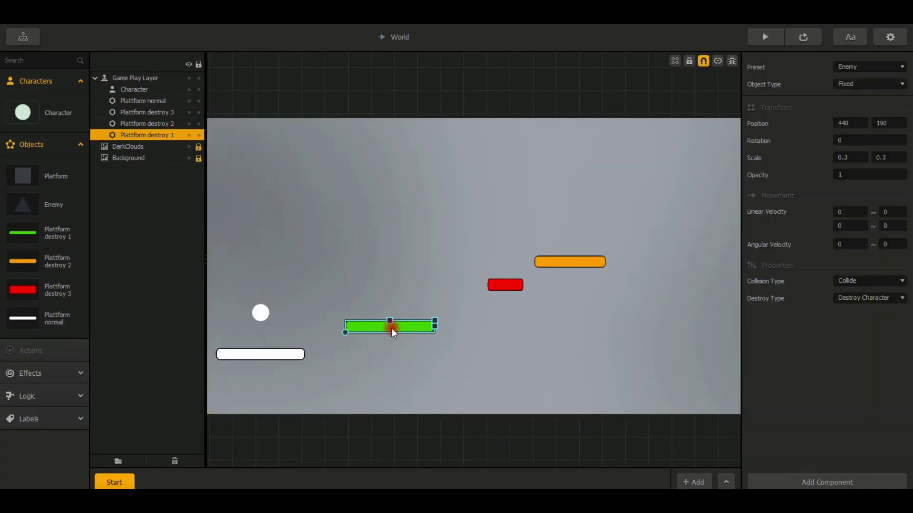
{"action": "left_click_drag", "start_coordinate": [566, 262], "coordinate": [386, 324]}
{"action": "left_click_drag", "start_coordinate": [495, 296], "coordinate": [441, 310]}
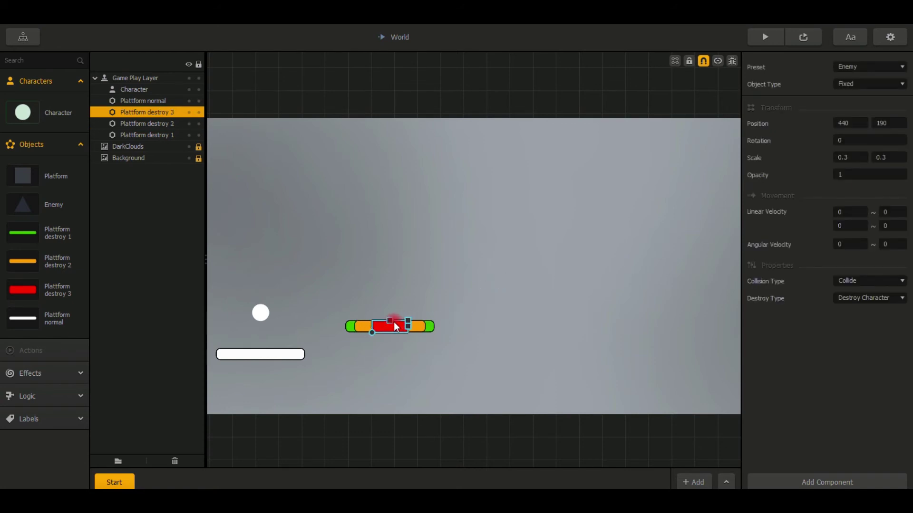
Send the red platform and the orange platform to the back, behind the green platform.
{"action": "right_click", "coordinate": [394, 321]}
{"action": "left_click", "coordinate": [415, 373]}
{"action": "left_click", "coordinate": [379, 325]}
{"action": "right_click", "coordinate": [379, 325]}
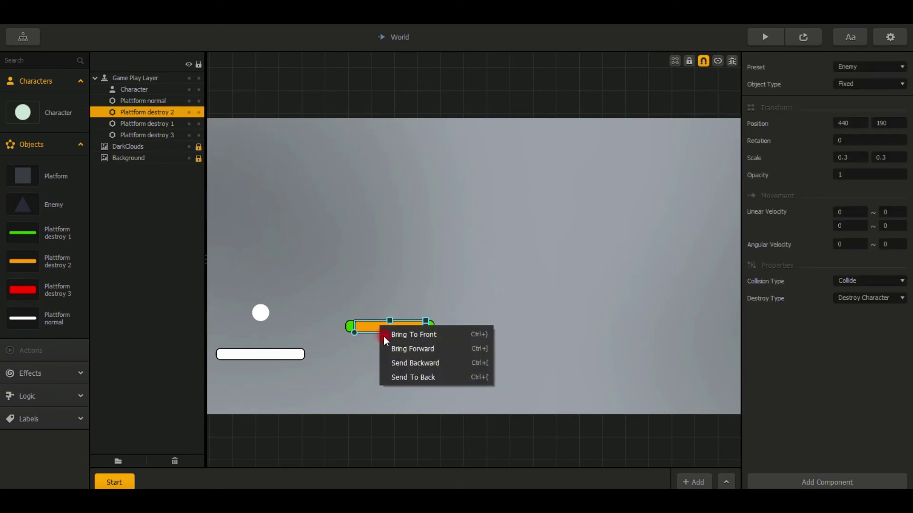
{"action": "left_click", "coordinate": [398, 361]}
{"action": "right_click", "coordinate": [392, 328]}
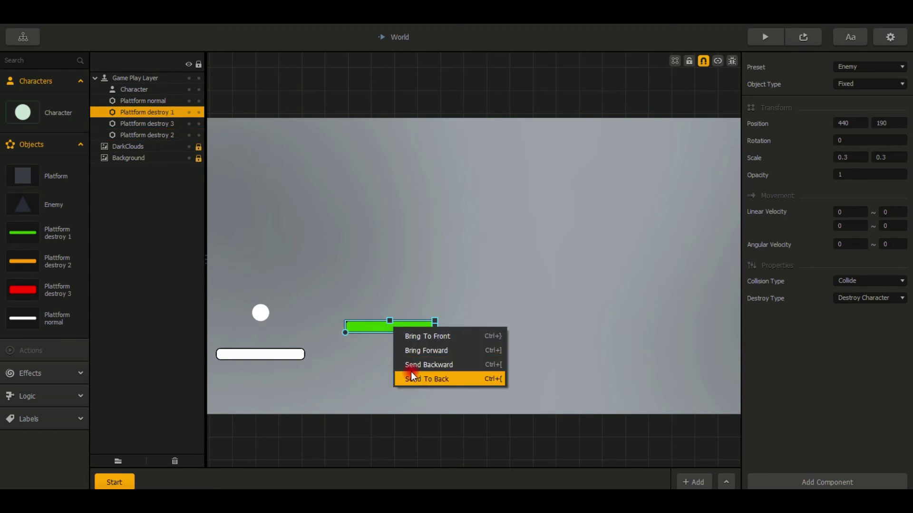
{"action": "left_click", "coordinate": [662, 179]}
Add a Damage component with damage 1 to the character and preview the game.
{"action": "left_click", "coordinate": [20, 118]}
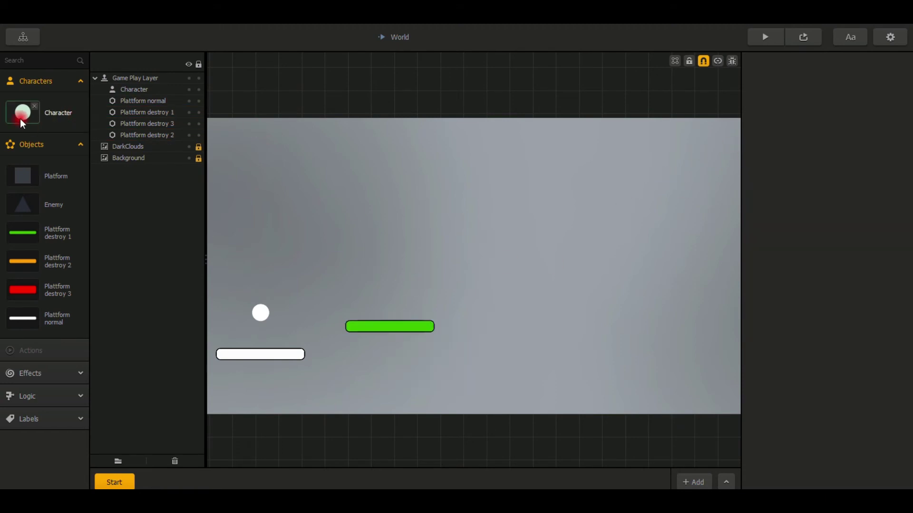
{"action": "scroll", "coordinate": [876, 384], "scroll_direction": "down", "scroll_amount": 10}
{"action": "left_click", "coordinate": [846, 481]}
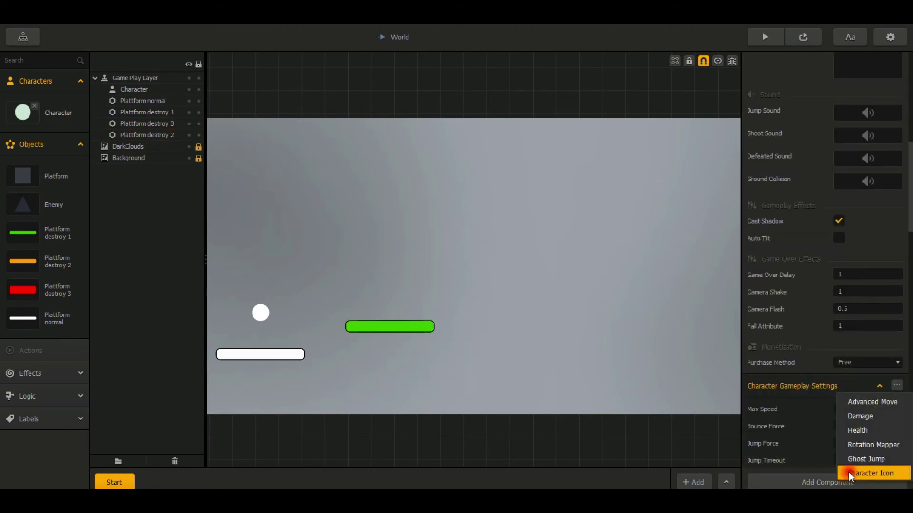
{"action": "left_click", "coordinate": [865, 417]}
{"action": "left_click", "coordinate": [854, 429]}
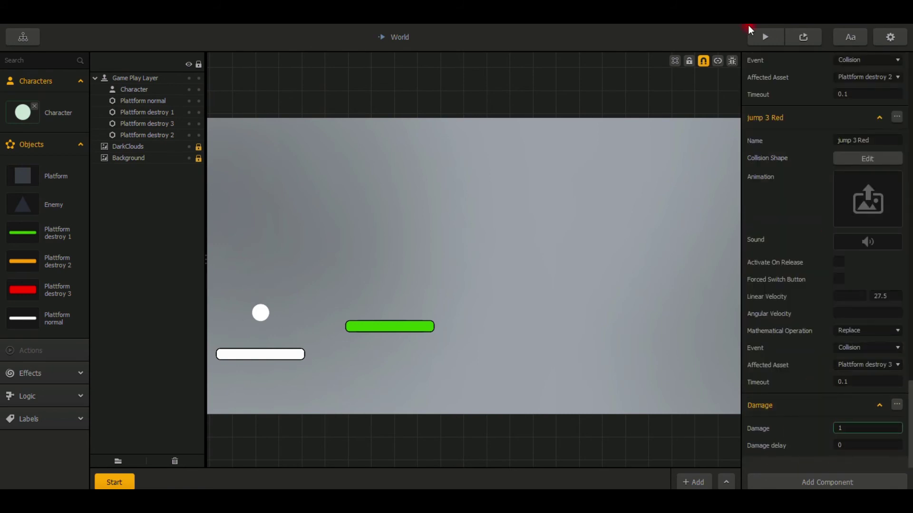
{"action": "left_click", "coordinate": [763, 37]}
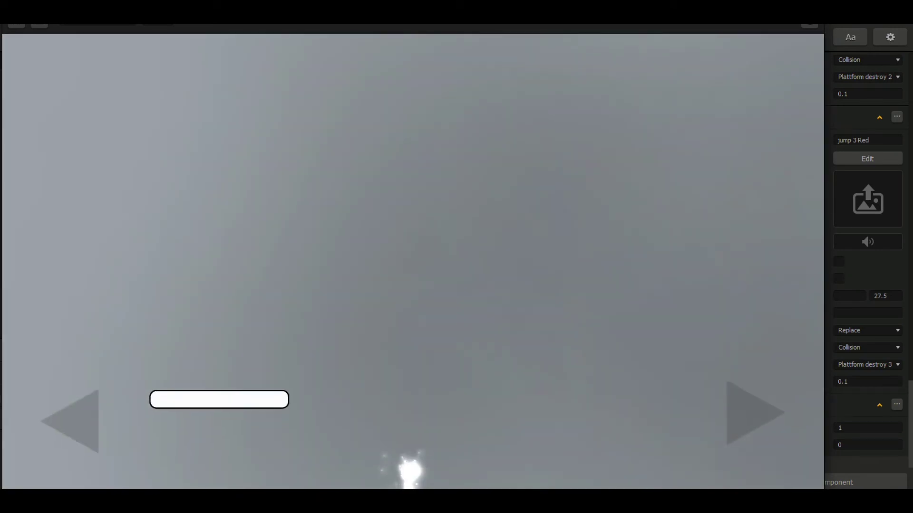
{"action": "left_click", "coordinate": [829, 38]}
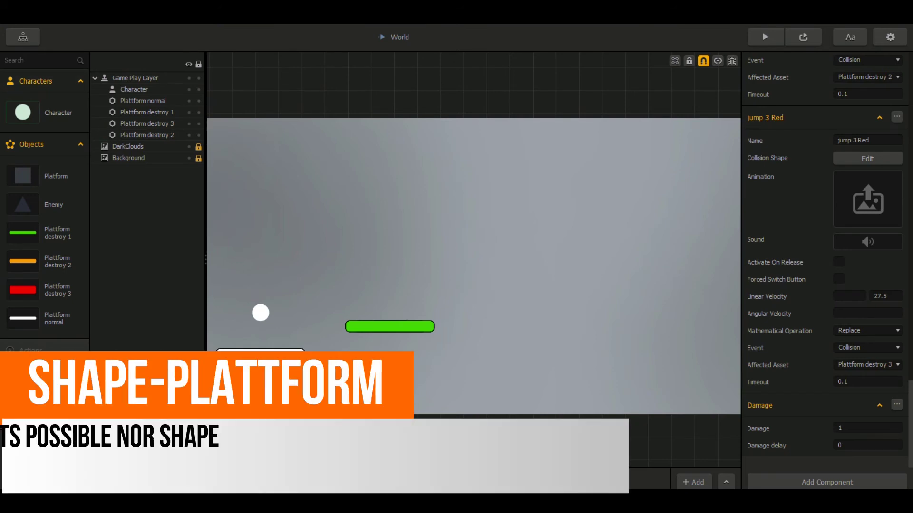
Reset the polygon collision shape of Plattform destroy 1 to the full rectangle around the green bar.
{"action": "left_click", "coordinate": [22, 231]}
{"action": "left_click", "coordinate": [868, 85]}
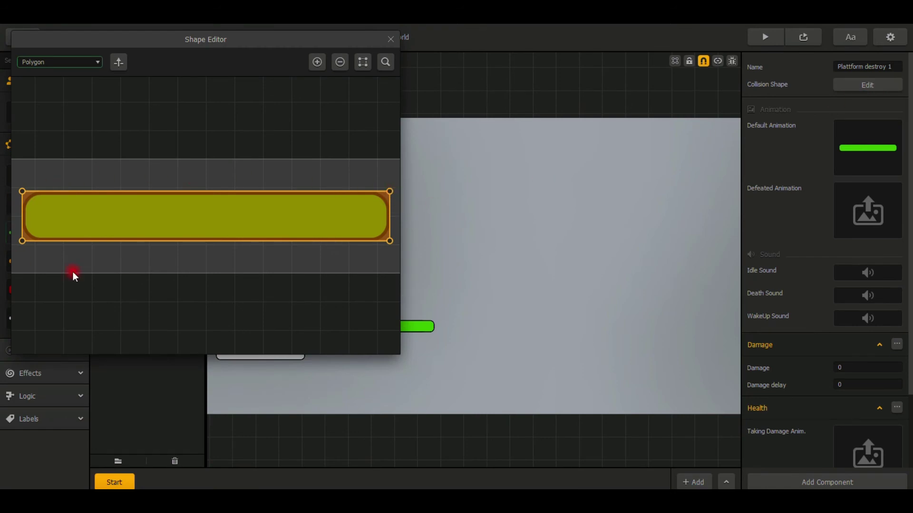
{"action": "left_click", "coordinate": [363, 61]}
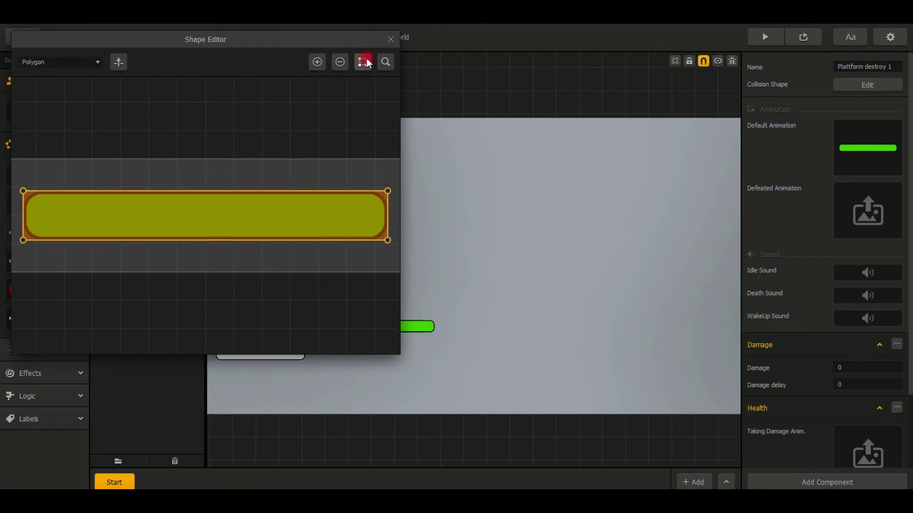
{"action": "left_click", "coordinate": [389, 42]}
Shrink the polygon collision shape of Plattform destroy 2 by moving its four corners slightly inside the orange bar.
{"action": "left_click", "coordinate": [27, 268]}
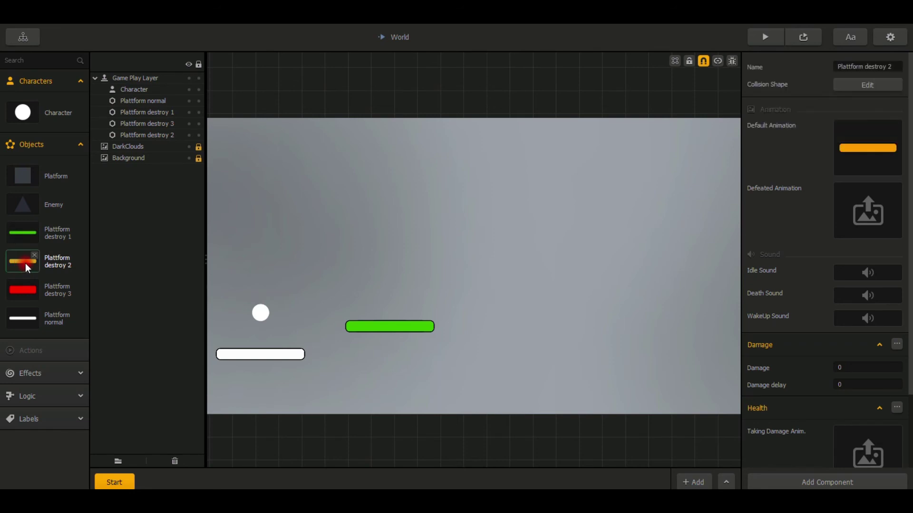
{"action": "left_click", "coordinate": [876, 128]}
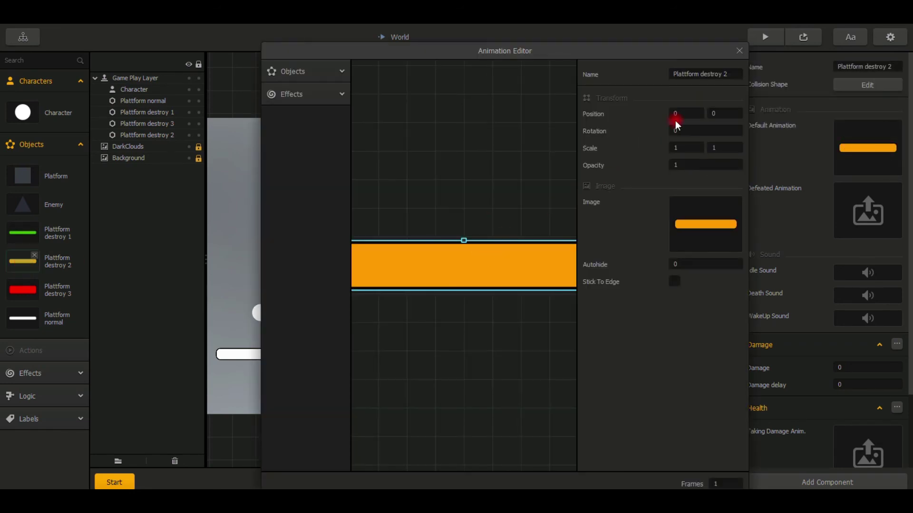
{"action": "left_click", "coordinate": [738, 50]}
{"action": "left_click", "coordinate": [856, 85]}
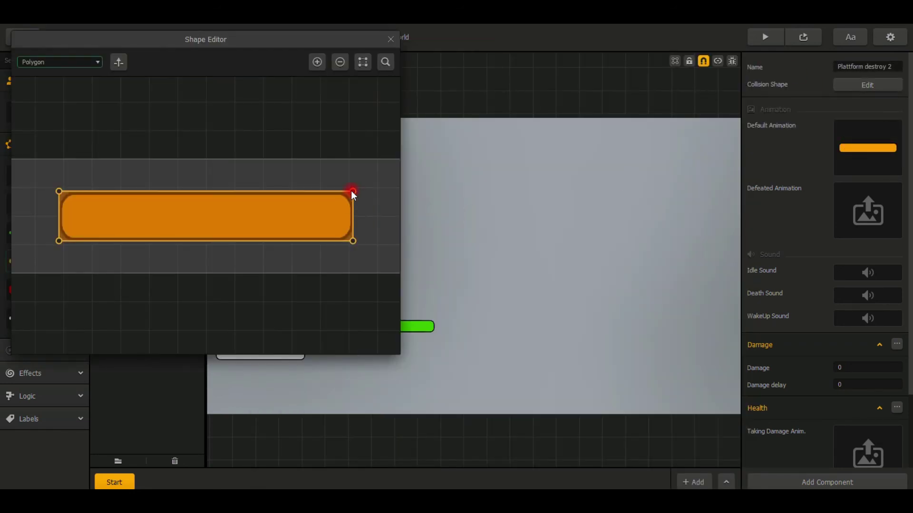
{"action": "left_click_drag", "start_coordinate": [352, 191], "coordinate": [347, 201]}
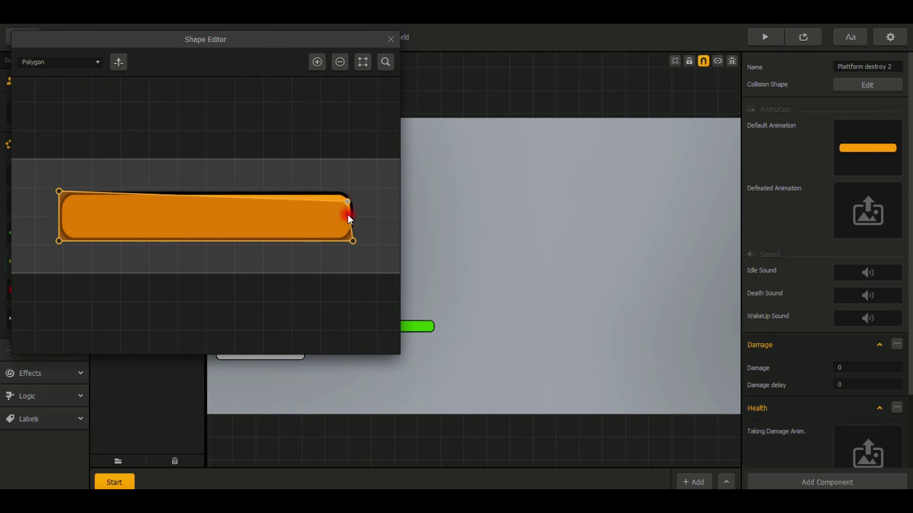
{"action": "left_click_drag", "start_coordinate": [352, 241], "coordinate": [344, 229]}
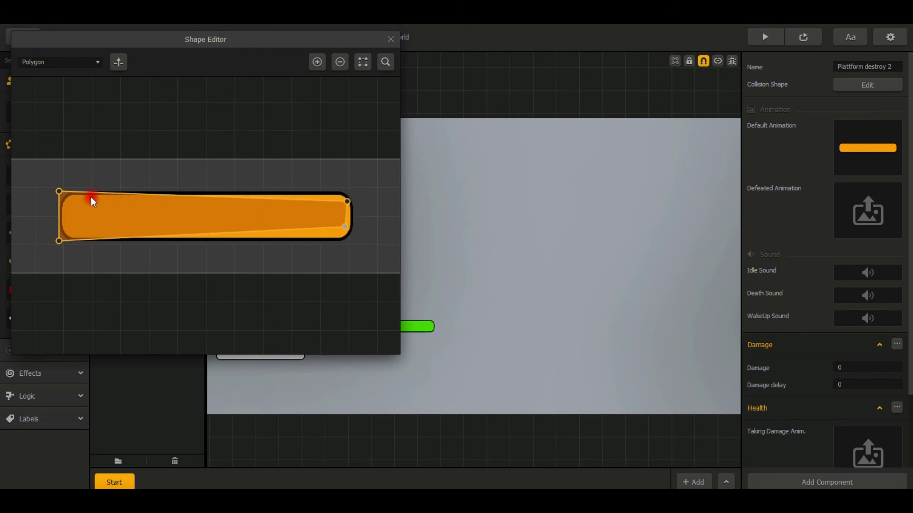
{"action": "left_click_drag", "start_coordinate": [59, 191], "coordinate": [70, 197]}
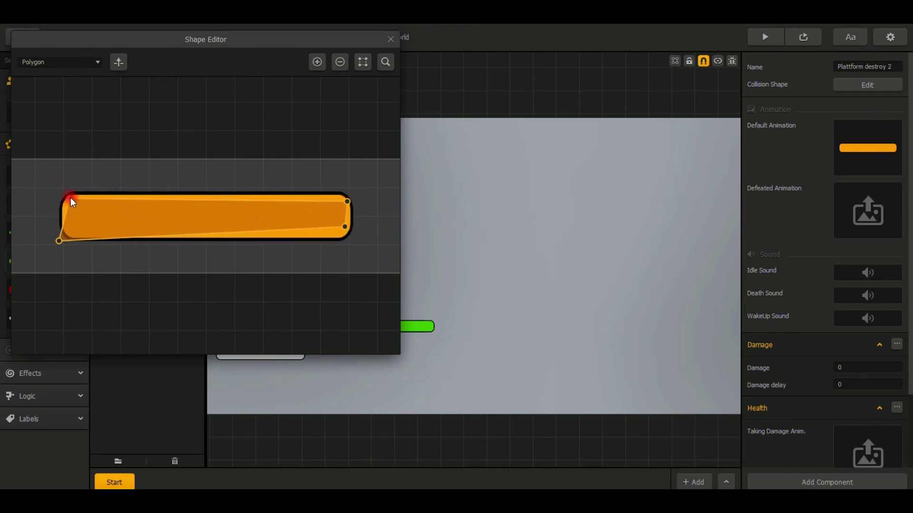
{"action": "left_click_drag", "start_coordinate": [59, 240], "coordinate": [73, 230]}
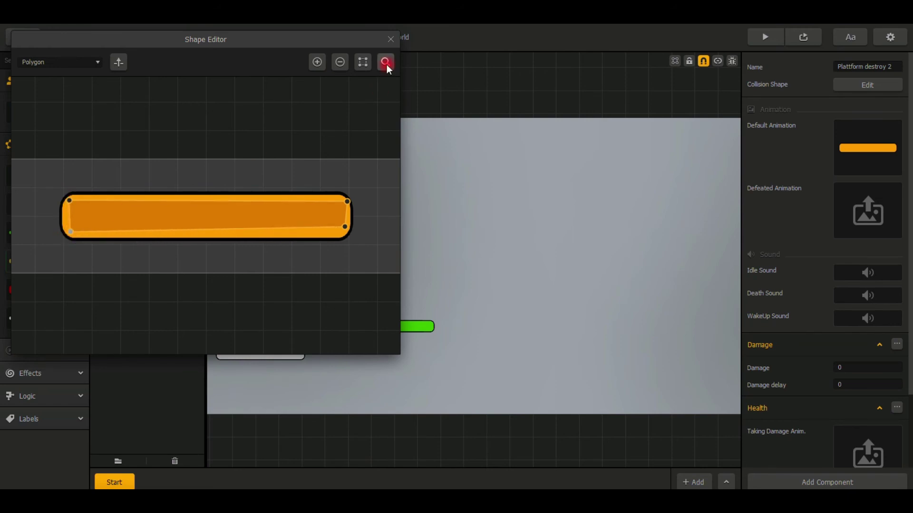
{"action": "left_click", "coordinate": [403, 51]}
Reset the collision polygon of Plattform destroy 3 to its rectangle and move the four corners well inside the red bar.
{"action": "left_click", "coordinate": [23, 280]}
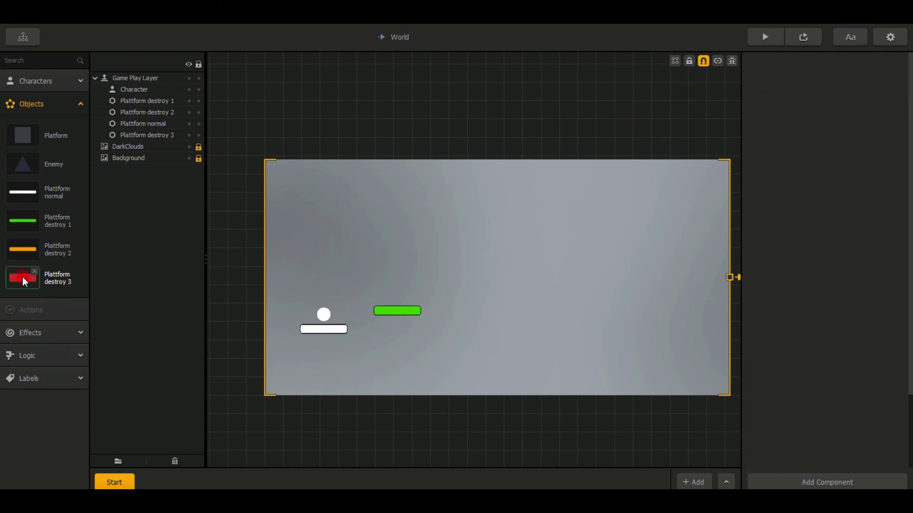
{"action": "mouse_move", "coordinate": [871, 136]}
{"action": "left_click", "coordinate": [866, 85]}
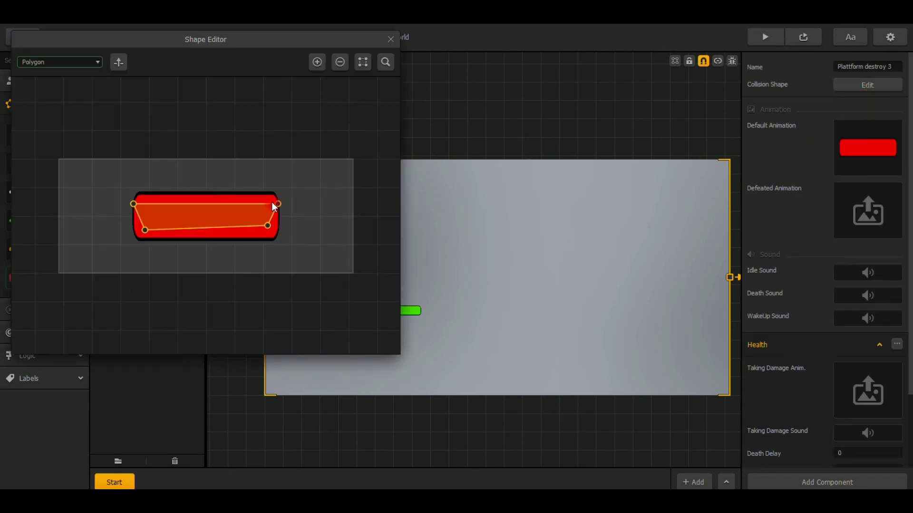
{"action": "left_click", "coordinate": [362, 62]}
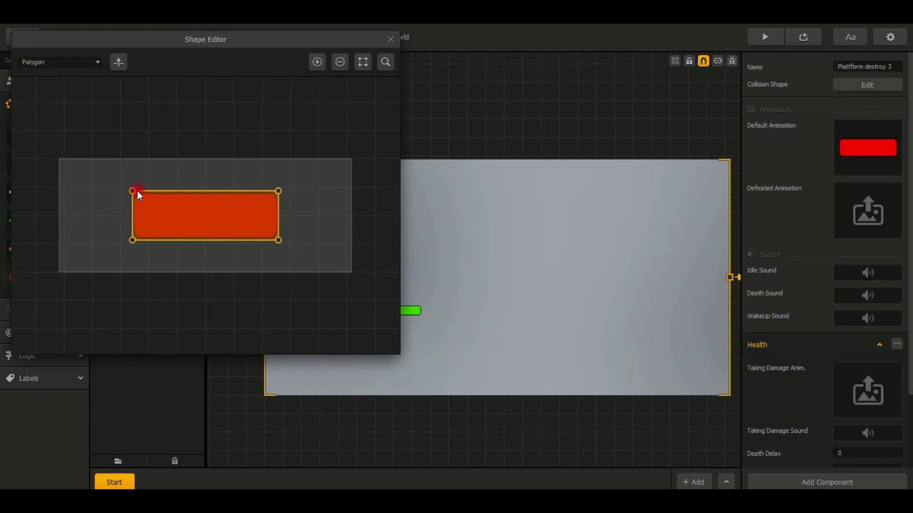
{"action": "left_click_drag", "start_coordinate": [137, 192], "coordinate": [141, 209]}
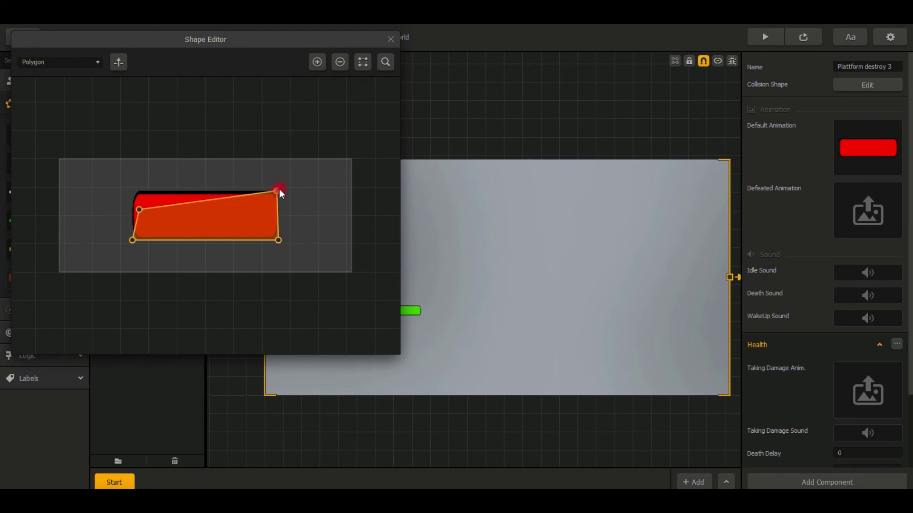
{"action": "left_click_drag", "start_coordinate": [279, 190], "coordinate": [268, 231]}
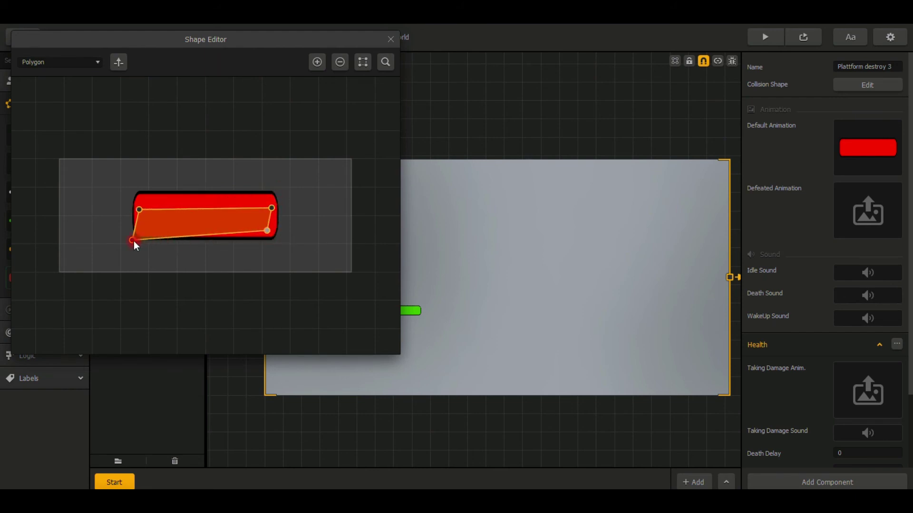
{"action": "left_click_drag", "start_coordinate": [133, 241], "coordinate": [145, 208]}
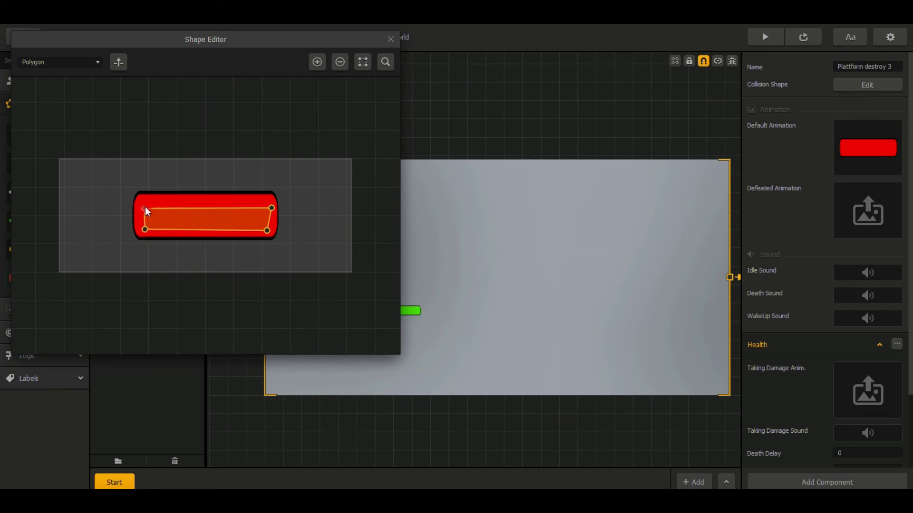
{"action": "left_click", "coordinate": [391, 38]}
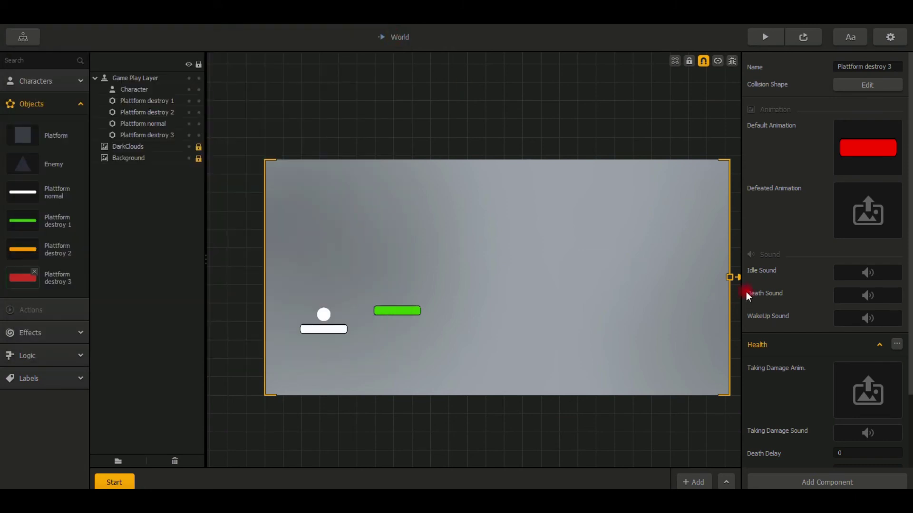
Preview the game and steer the ball onto the stacked platforms to test the new collision shapes.
{"action": "left_click", "coordinate": [765, 36]}
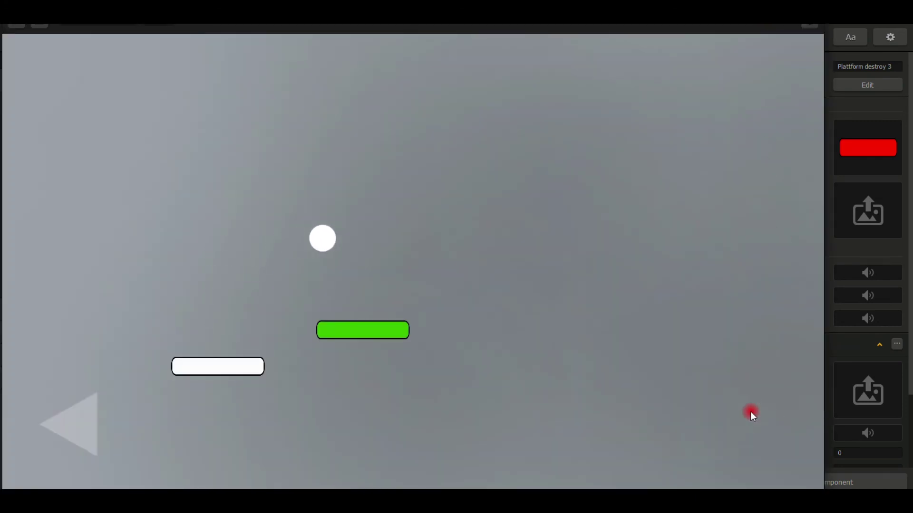
{"action": "left_click", "coordinate": [750, 412]}
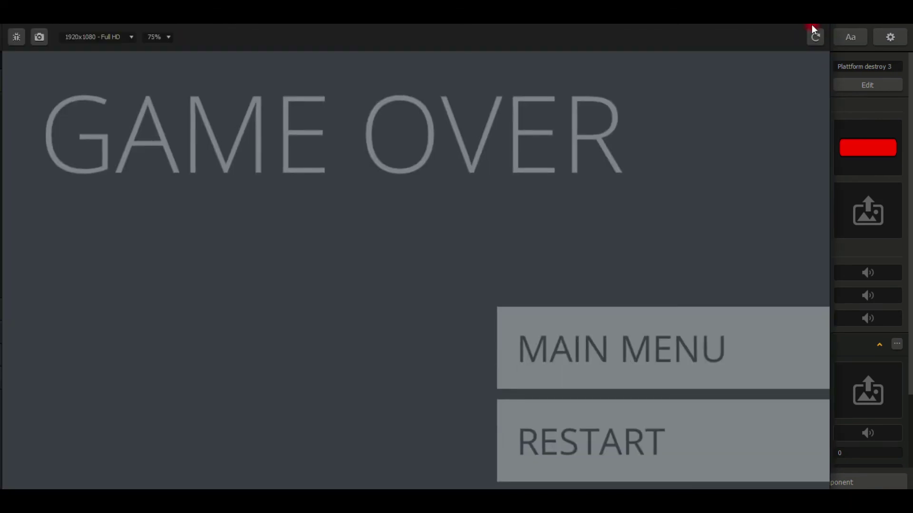
{"action": "left_click", "coordinate": [810, 29]}
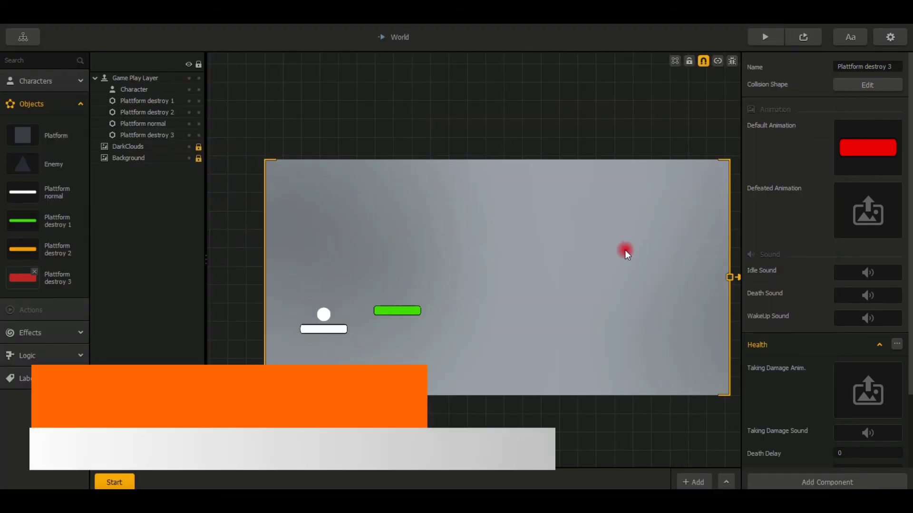
Duplicate the green and white platforms, placing the white copy at position 600, 250 and the green copy further along the scene.
{"action": "left_click", "coordinate": [402, 311]}
{"action": "key", "text": "ctrl+d"}
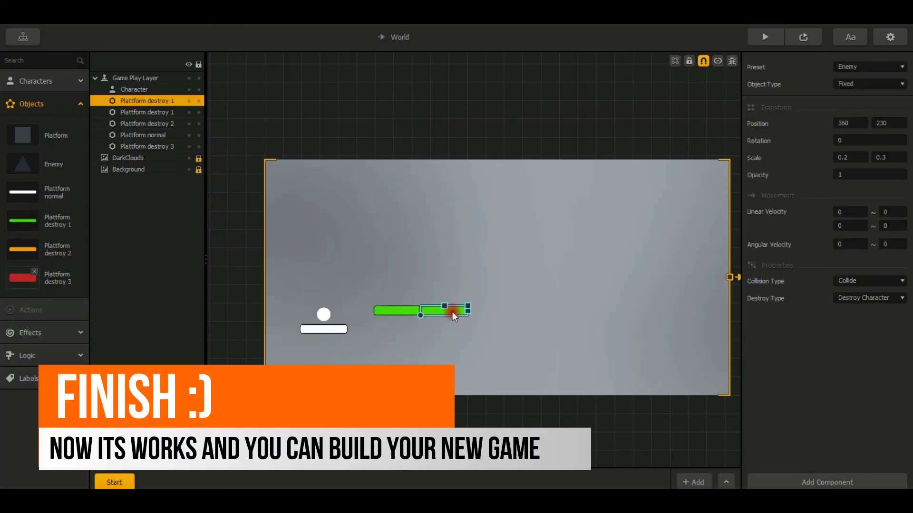
{"action": "left_click", "coordinate": [315, 330]}
{"action": "key", "text": "ctrl+d"}
{"action": "left_click_drag", "start_coordinate": [315, 330], "coordinate": [473, 304]}
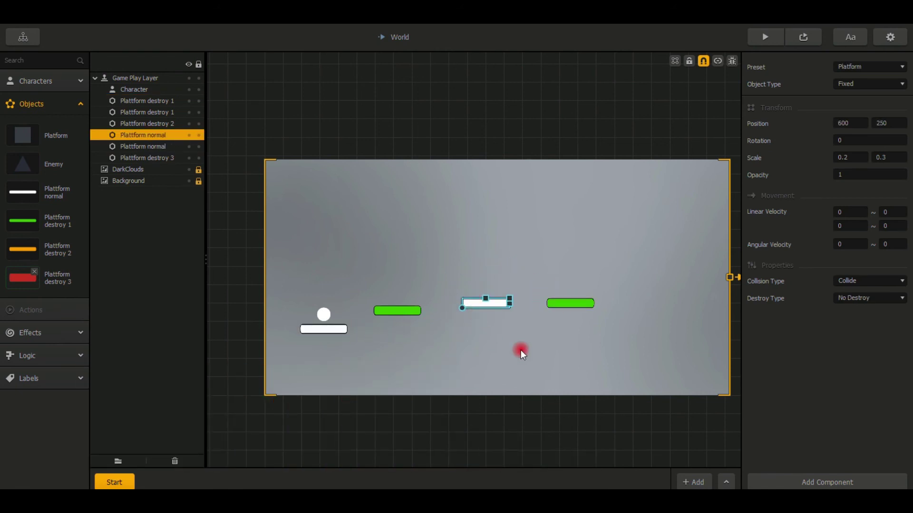
{"action": "left_click", "coordinate": [167, 112]}
{"action": "key", "text": "ctrl+d"}
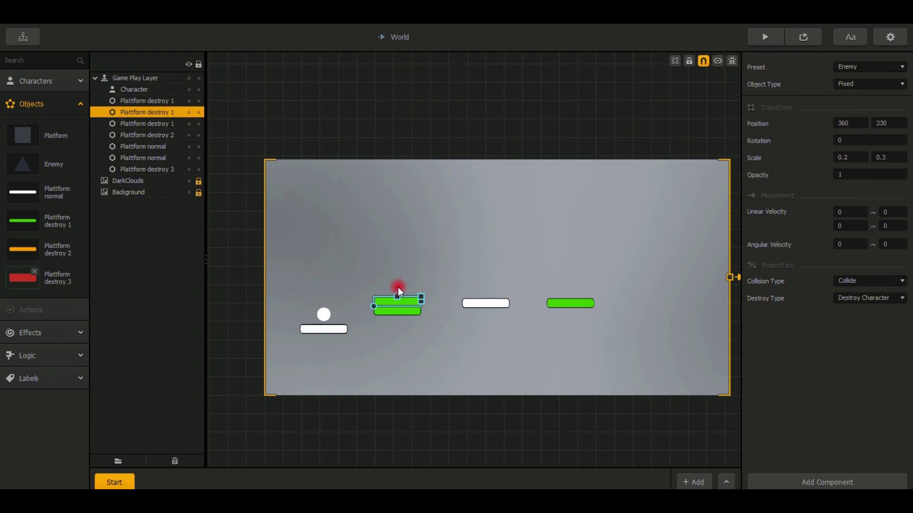
{"action": "key", "text": "ctrl+z"}
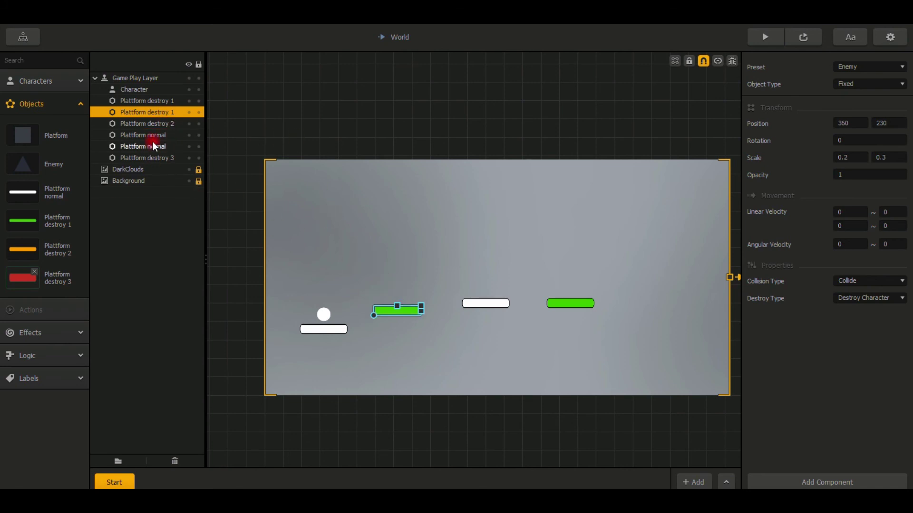
Duplicate the orange and red platforms and stack the copies behind the second green platform, with the red copy at 830, 250.
{"action": "left_click", "coordinate": [170, 125]}
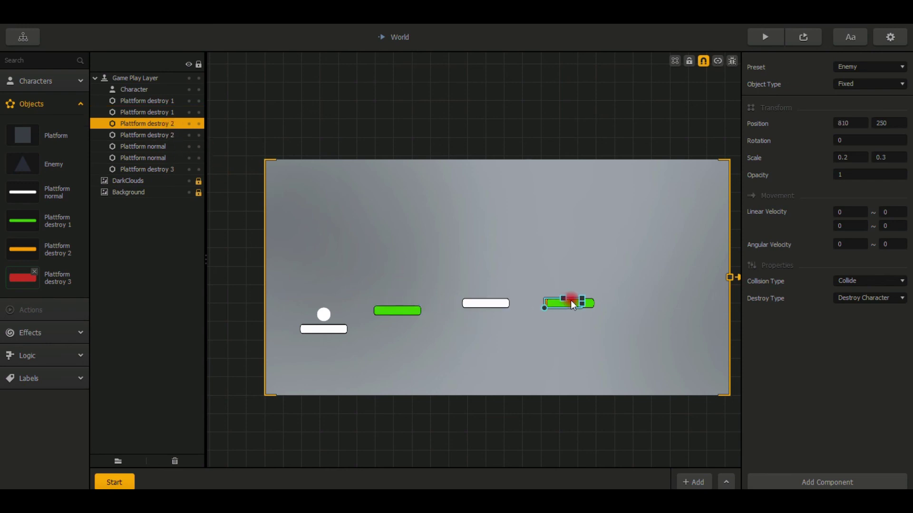
{"action": "left_click", "coordinate": [165, 169]}
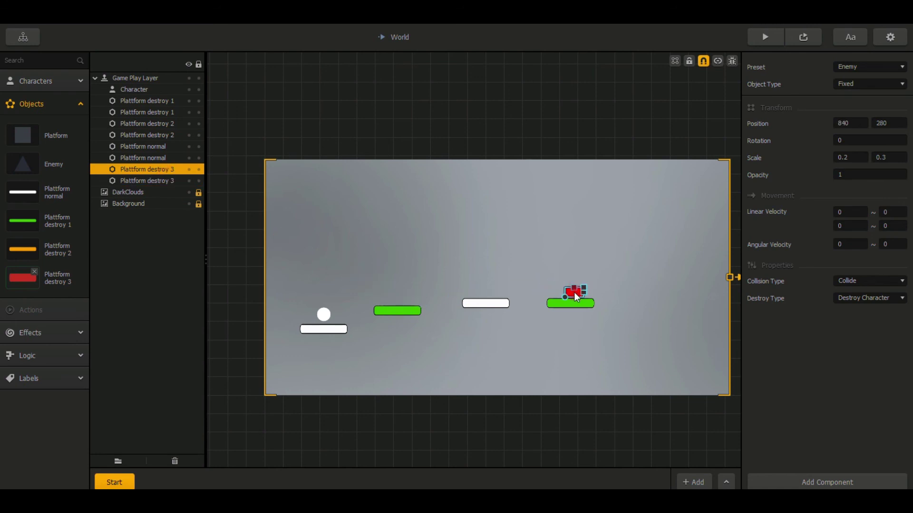
{"action": "scroll", "coordinate": [697, 317], "scroll_direction": "up", "scroll_amount": 3}
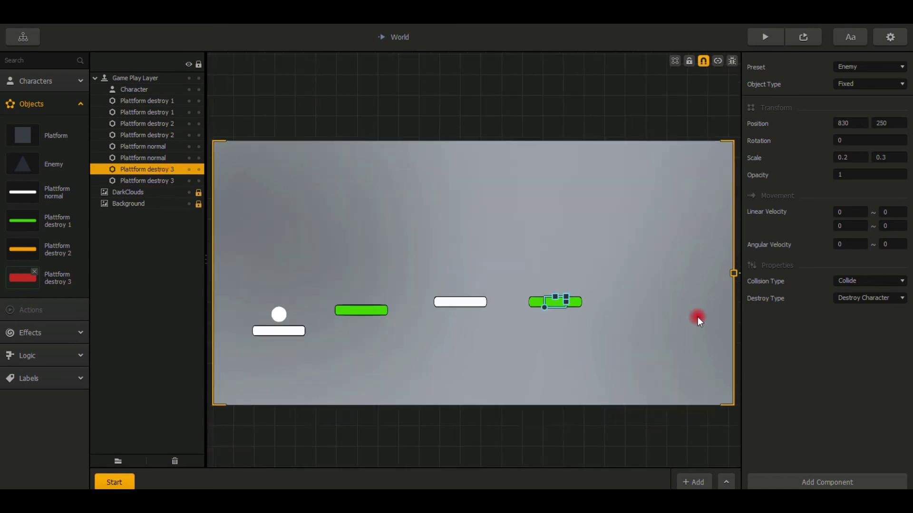
Duplicate the red platform and place the copy alone near the scene's far end, slightly lower than the second green platform.
{"action": "key", "text": "ctrl+d"}
{"action": "left_click_drag", "start_coordinate": [490, 287], "coordinate": [714, 226]}
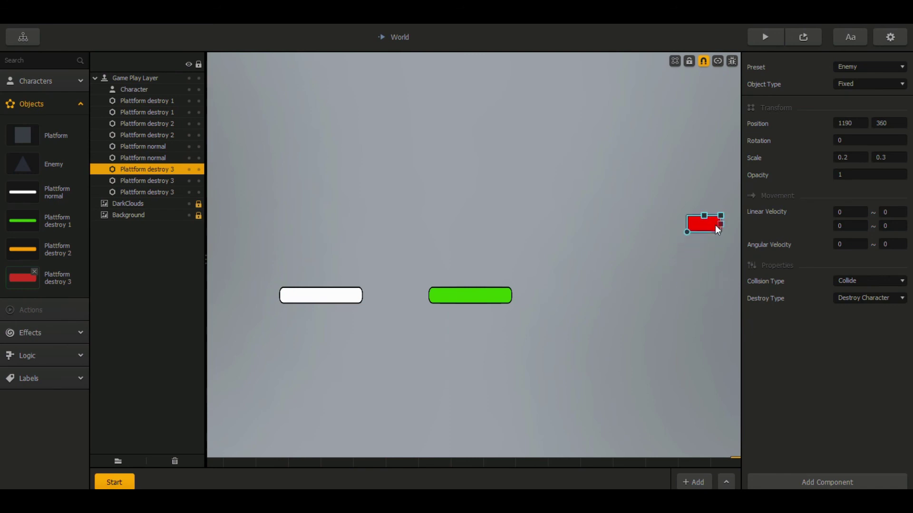
{"action": "scroll", "coordinate": [551, 338], "scroll_direction": "down", "scroll_amount": 4}
{"action": "scroll", "coordinate": [734, 321], "scroll_direction": "up", "scroll_amount": 2}
{"action": "left_click_drag", "start_coordinate": [587, 263], "coordinate": [581, 333]}
Place a duplicate white platform beyond the second green one, and lengthen the scene to move the lone red platform to 1320, 240.
{"action": "left_click", "coordinate": [320, 313]}
{"action": "key", "text": "ctrl+d"}
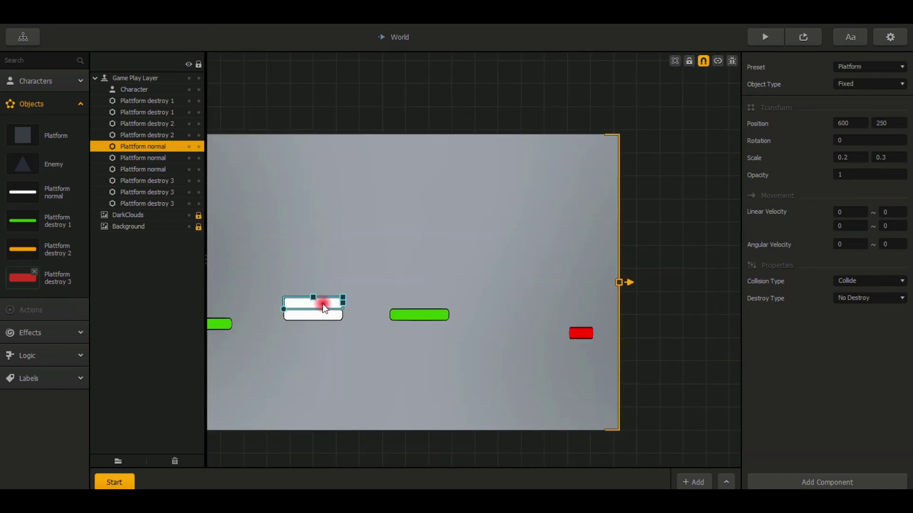
{"action": "left_click_drag", "start_coordinate": [319, 311], "coordinate": [551, 310]}
{"action": "left_click_drag", "start_coordinate": [626, 282], "coordinate": [728, 283]}
{"action": "left_click_drag", "start_coordinate": [589, 333], "coordinate": [653, 320]}
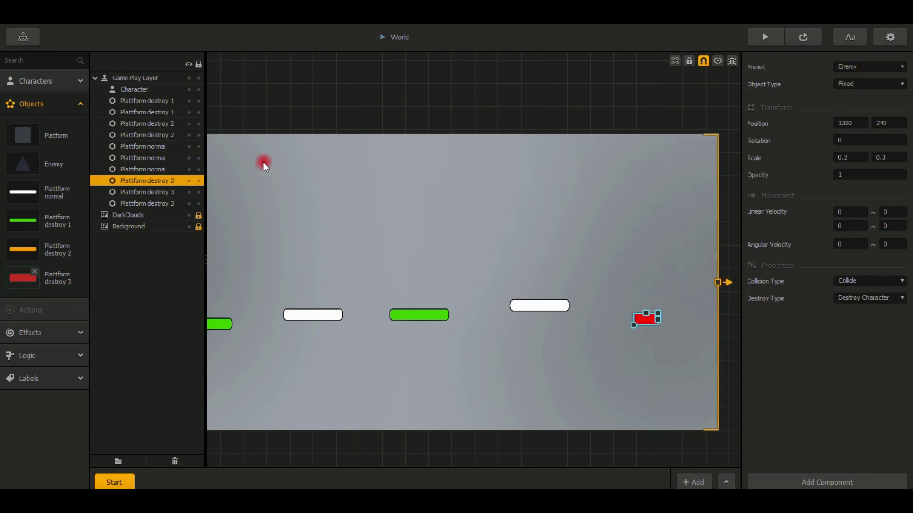
Duplicate the orange and green platforms and stack both copies over the last red platform, with the green copy at 1320, 240.
{"action": "left_click", "coordinate": [169, 124]}
{"action": "key", "text": "ctrl+d"}
{"action": "left_click_drag", "start_coordinate": [433, 310], "coordinate": [669, 322]}
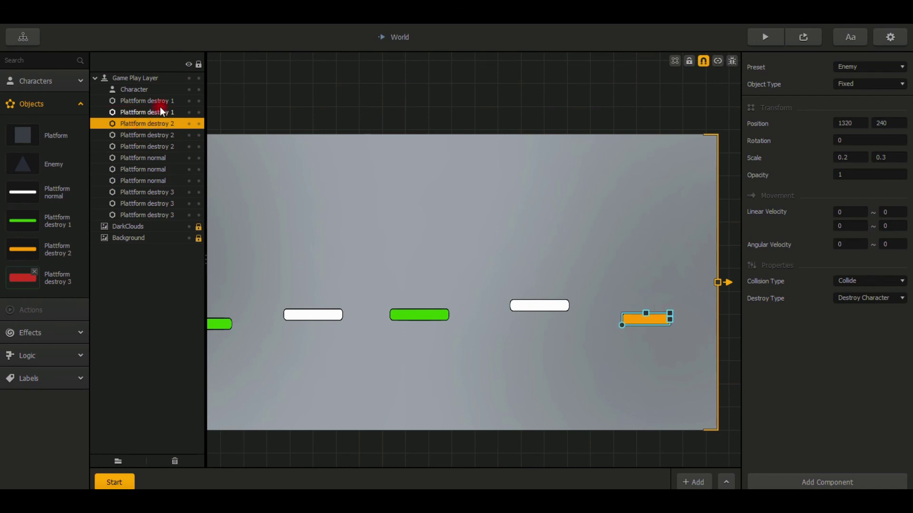
{"action": "left_click", "coordinate": [162, 112]}
{"action": "key", "text": "ctrl+d"}
{"action": "left_click_drag", "start_coordinate": [433, 316], "coordinate": [438, 322]}
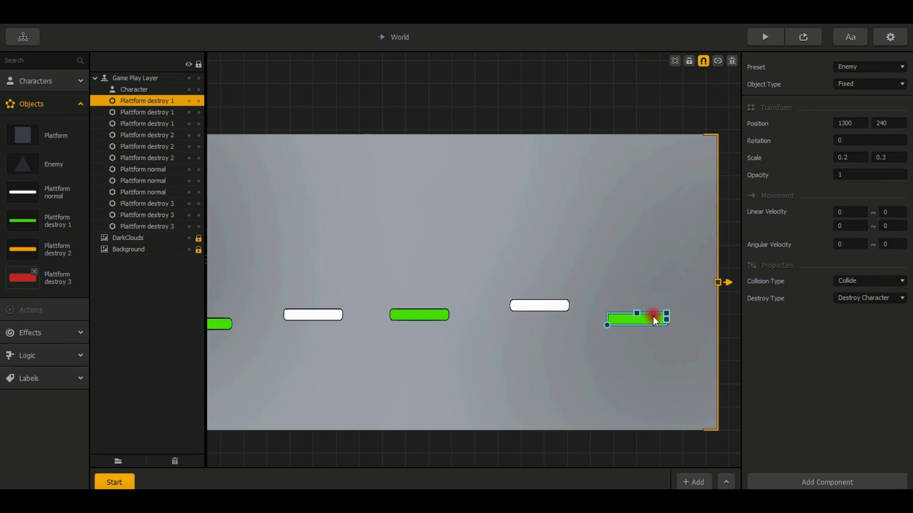
{"action": "scroll", "coordinate": [581, 333], "scroll_direction": "down", "scroll_amount": 3}
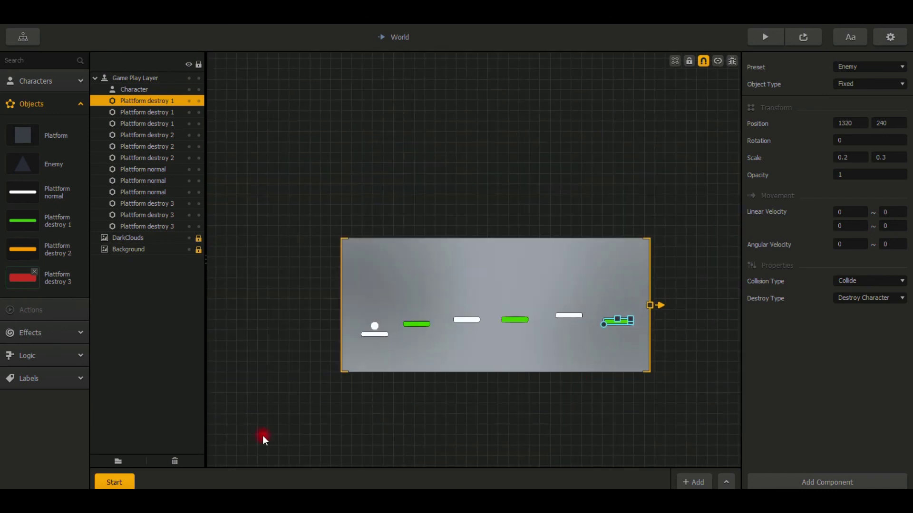
Duplicate the finished Start scene three times to add more scenes to the level.
{"action": "left_click", "coordinate": [127, 483]}
{"action": "left_click", "coordinate": [166, 484]}
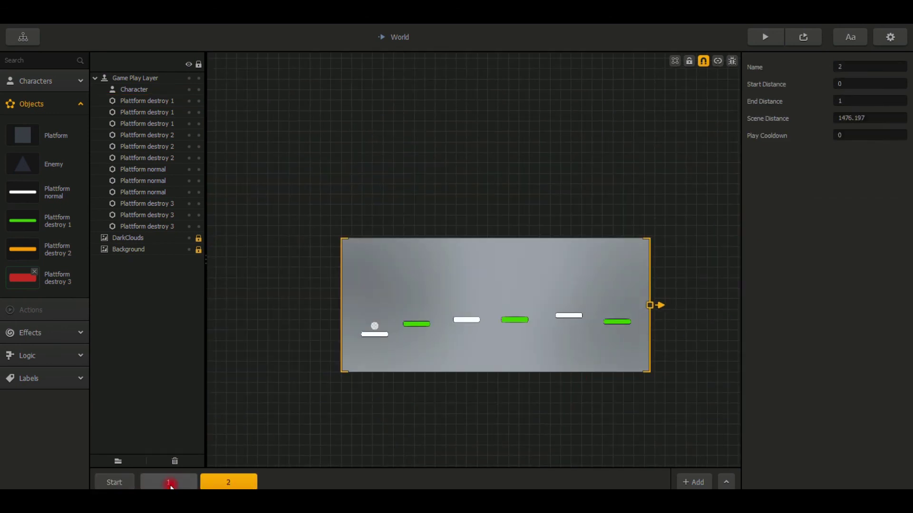
{"action": "left_click", "coordinate": [61, 23]}
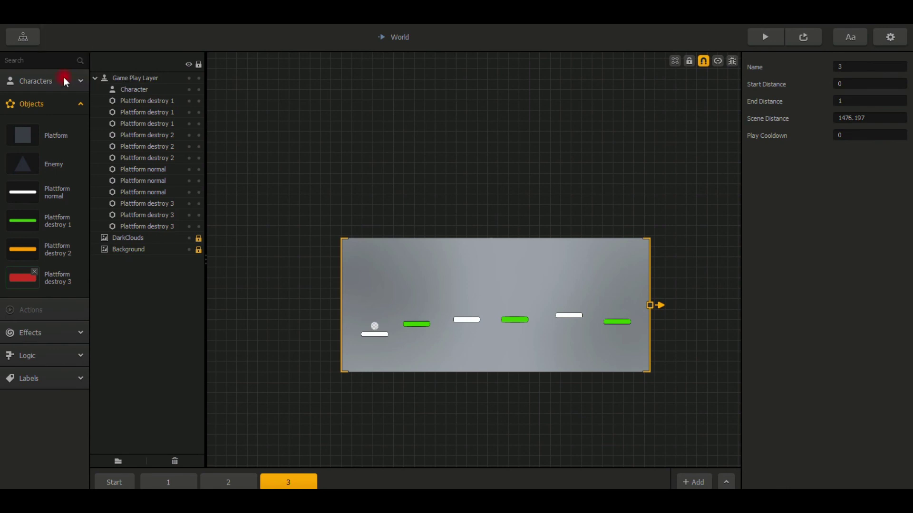
Preview the game and steer the ball across the platforms to test the extended level.
{"action": "left_click", "coordinate": [428, 250]}
{"action": "left_click", "coordinate": [762, 37]}
{"action": "left_click_drag", "start_coordinate": [760, 417], "coordinate": [806, 415]}
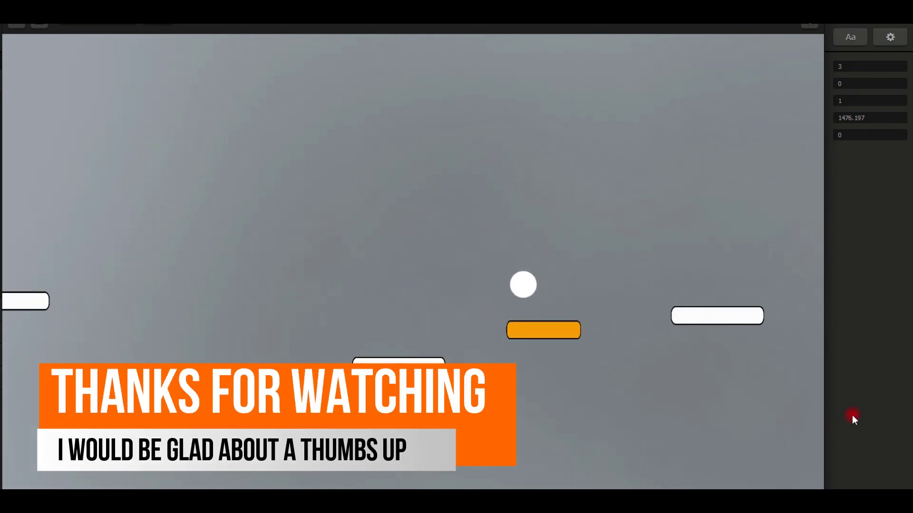